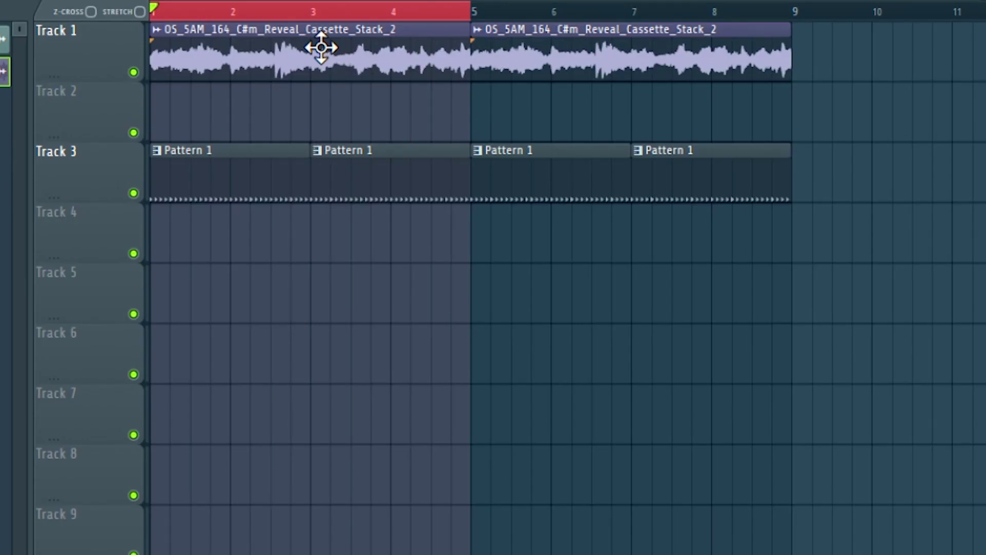
- Browse the IBEENART SCALES AND HELPERS folder and open its MINOR SCALE subfolder
double_click(321, 47)
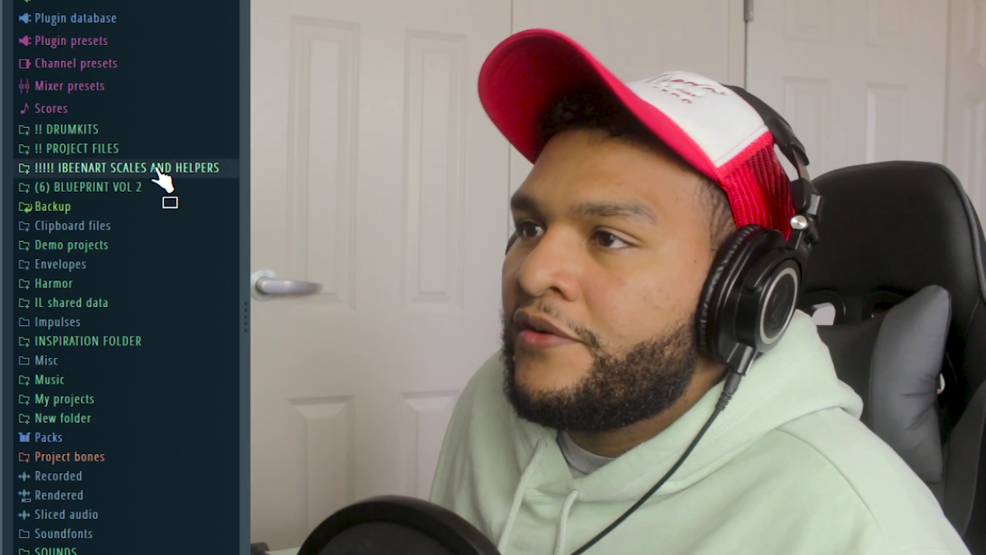
left_click(156, 167)
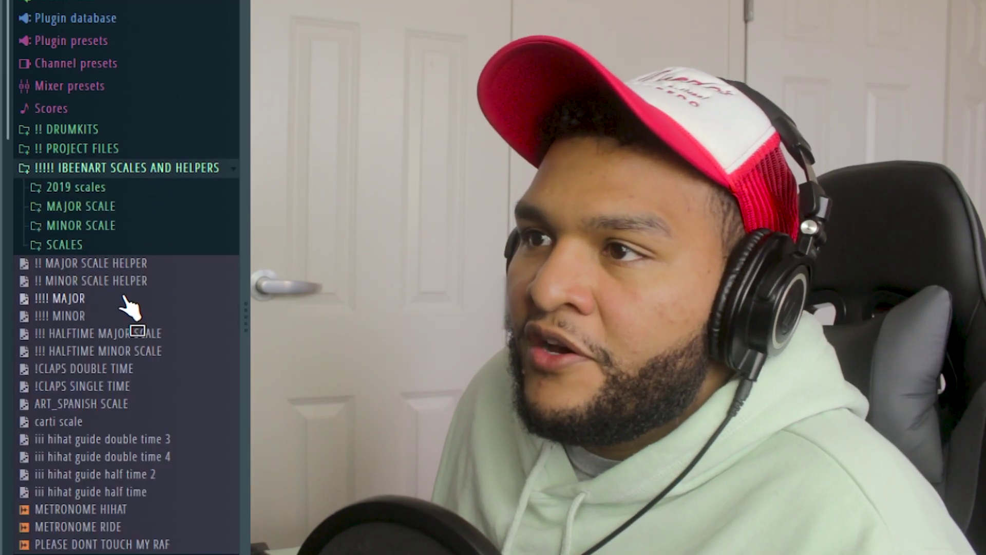
left_click(98, 226)
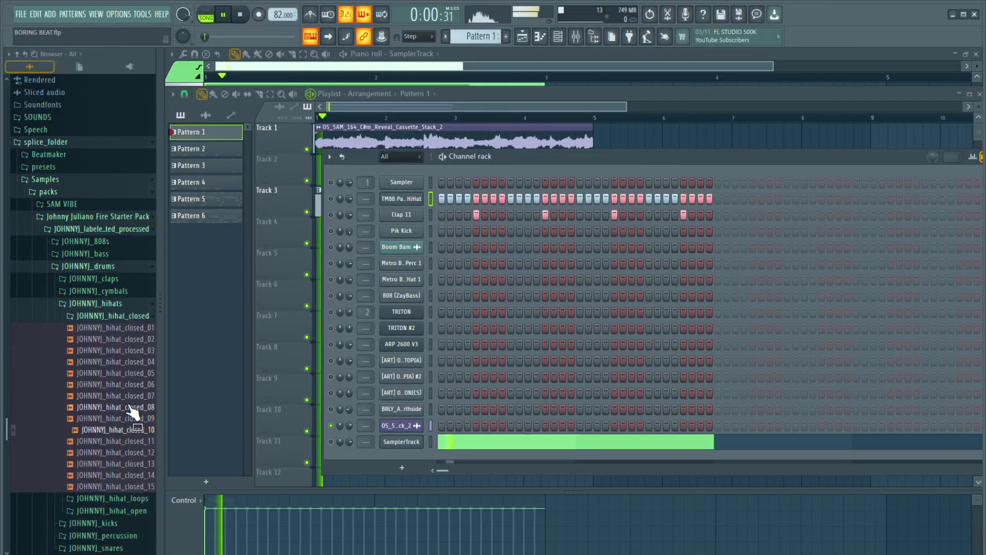
- Audition the JOHNNYJ closed hi-hat samples and replace the hi-hat channel's sample with JOHNNYJ_hihat_closed_10
left_click(131, 362)
left_click(140, 374)
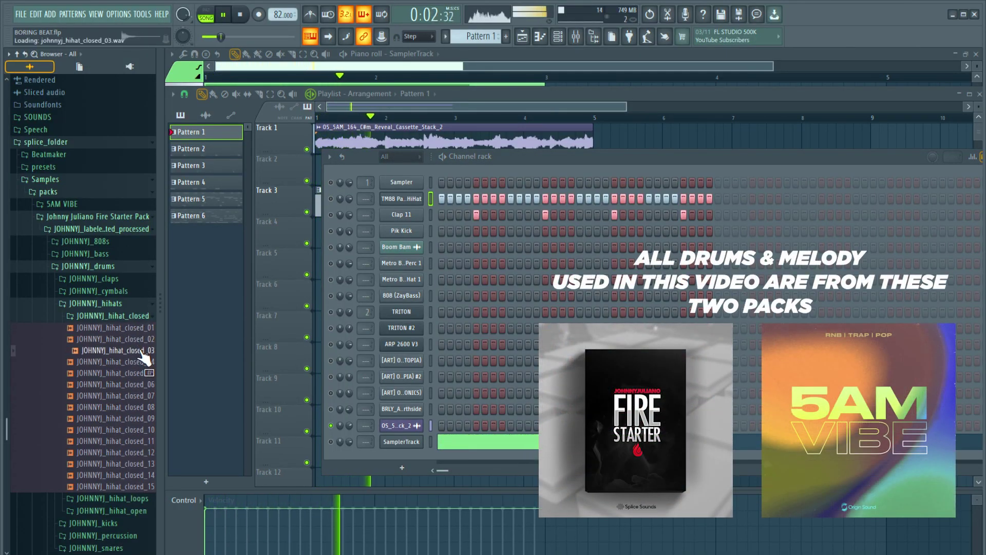
left_click(138, 386)
left_click(136, 396)
left_click(137, 408)
left_click(140, 419)
left_click(140, 408)
left_click(135, 431)
left_click(137, 441)
left_click(133, 453)
left_click(132, 442)
left_click(133, 432)
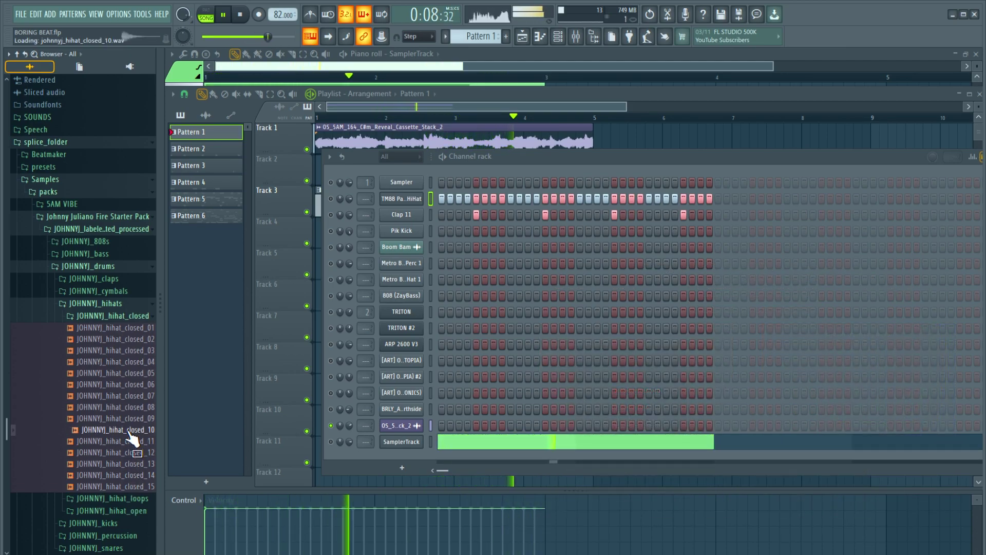
left_click_drag(132, 437, 401, 198)
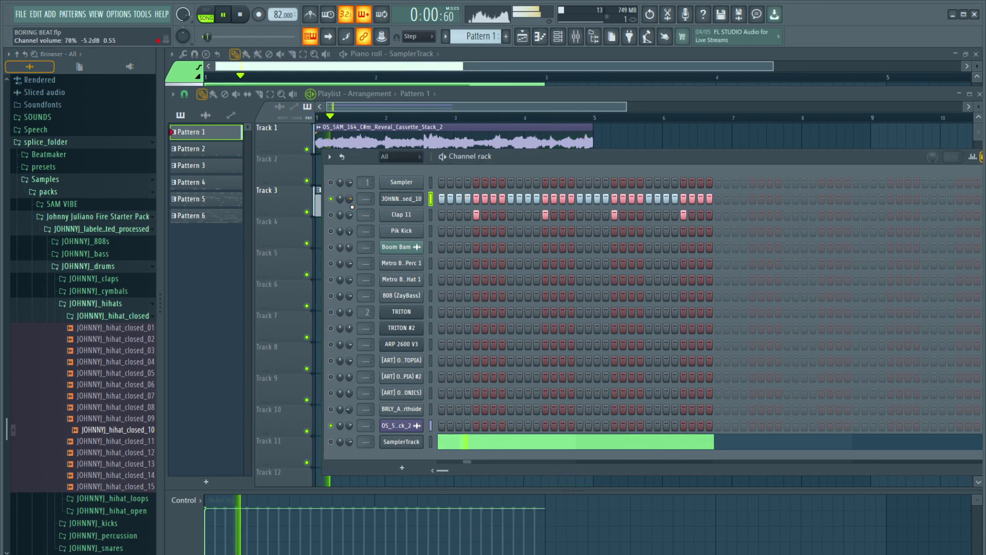
- Raise the precomputed gain boost slightly on the JOHNNYJ_hihat_closed_10 channel
left_click(401, 199)
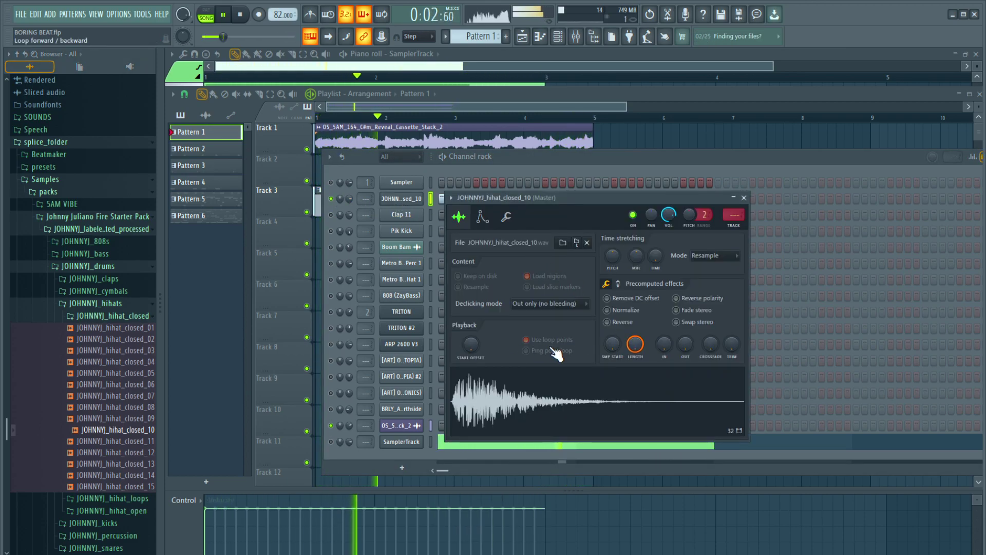
left_click(618, 283)
left_click_drag(615, 304, 615, 302)
left_click(744, 198)
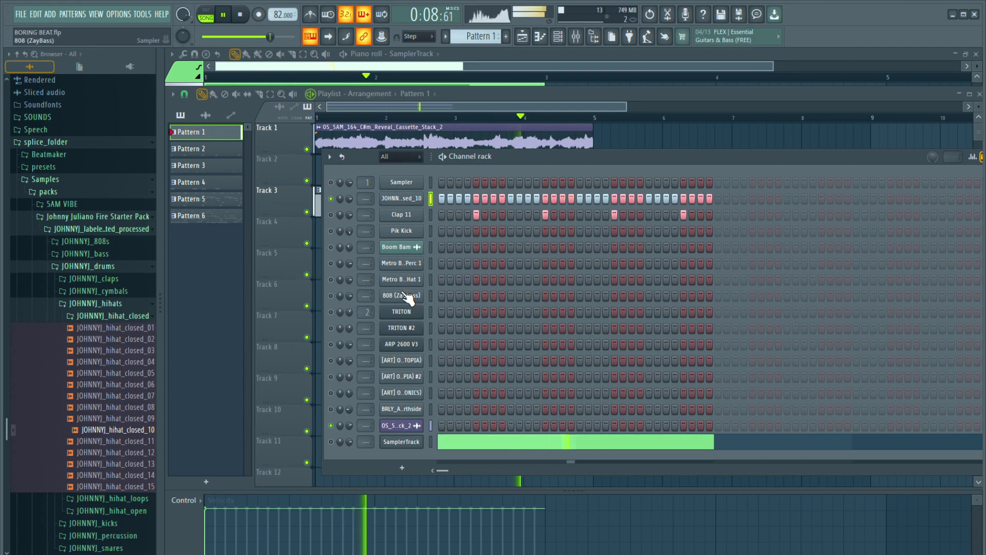
- Reposition the channel rack and raise the precomputed gain boost on the JOHNNYJ_clap_02 channel
left_click_drag(676, 157, 592, 159)
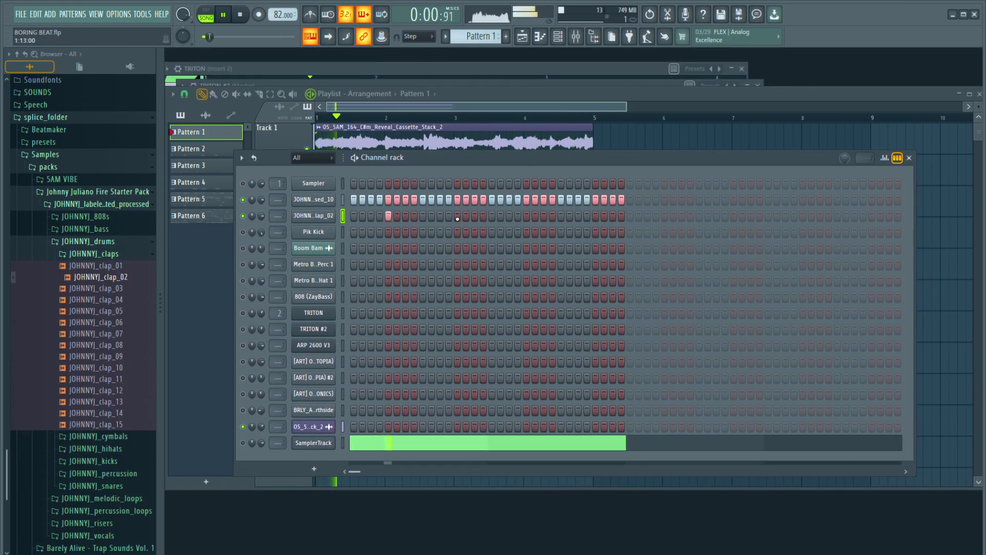
left_click(313, 216)
left_click(329, 221)
left_click(290, 223)
left_click(440, 288)
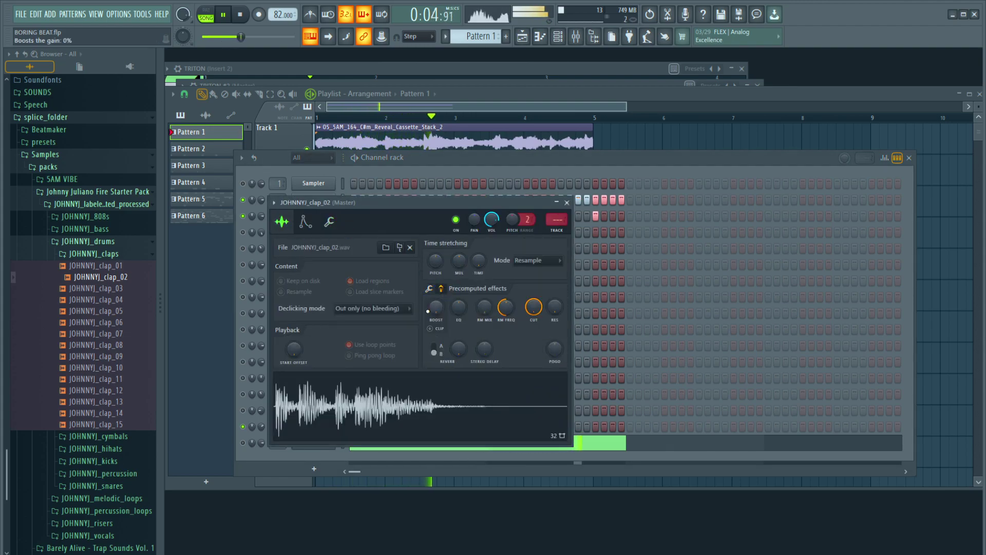
left_click_drag(436, 307, 436, 301)
left_click(567, 203)
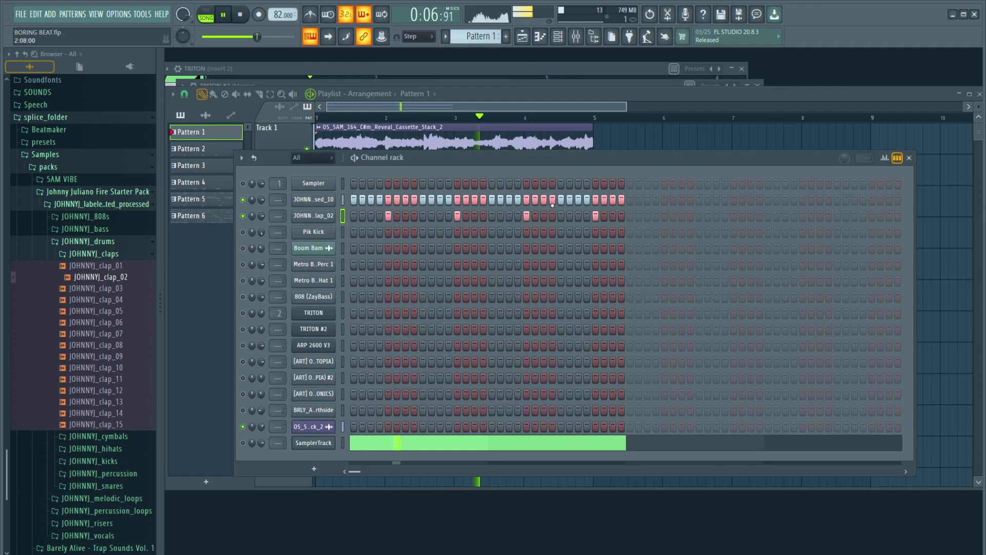
- Audition the JOHNNYJ snare samples and add JOHNNYJ_snare_06 with hits on steps 2, 10, 18, 24 and 26
left_click_drag(121, 391, 124, 425)
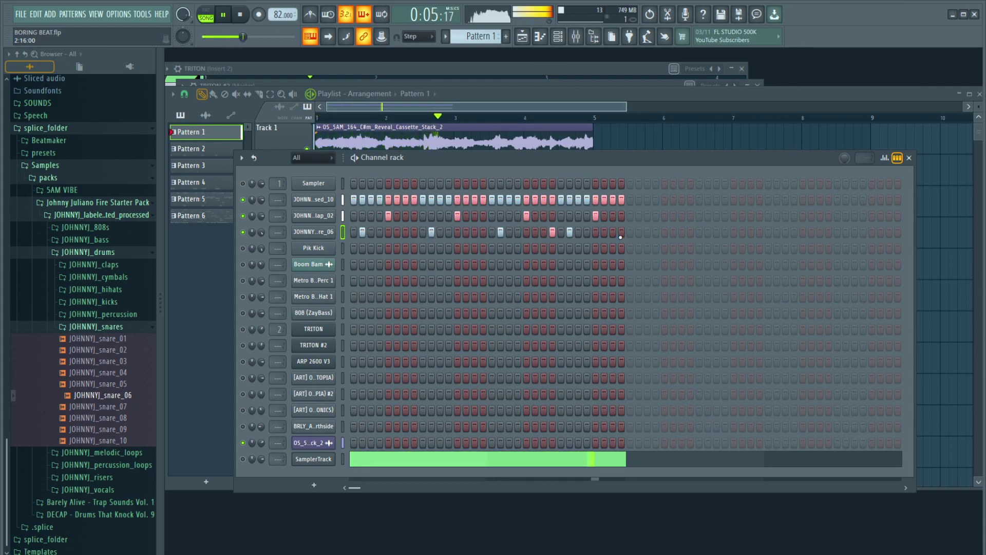
left_click(145, 426)
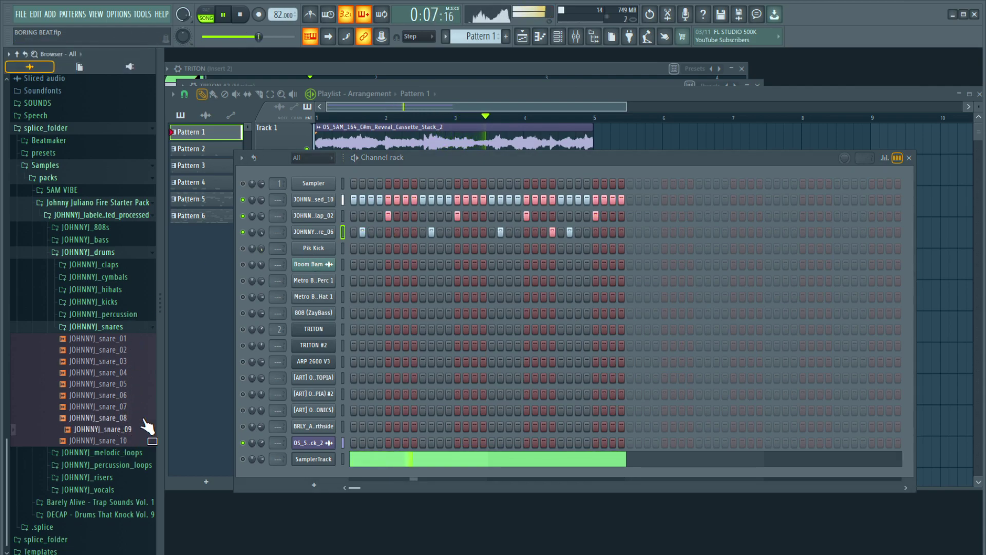
left_click(123, 350)
- Audition the JOHNNYJ percussion samples and add JOHNNYJ_percussion_03 as a new channel above Pik Kick
left_click(118, 328)
left_click(121, 427)
left_click(121, 452)
left_click(121, 464)
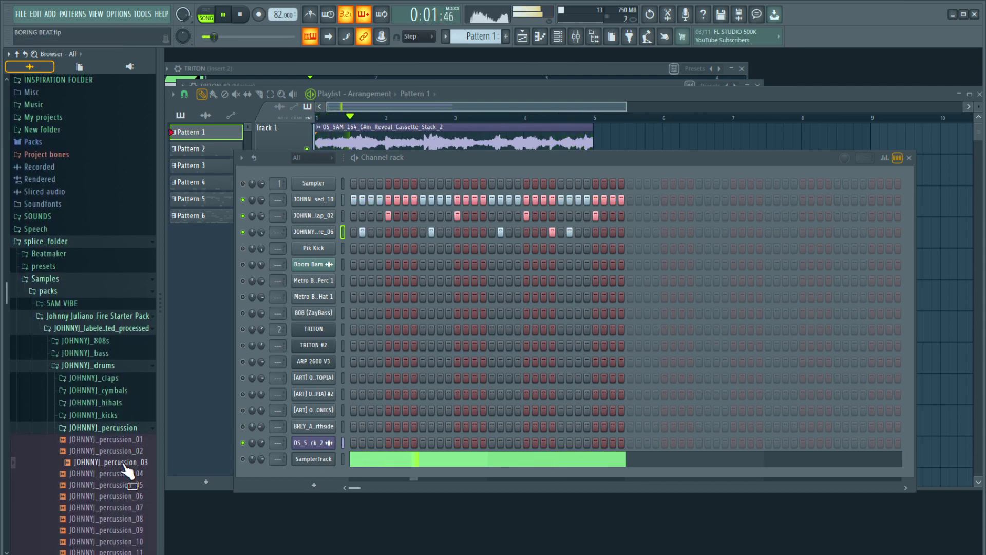
left_click_drag(331, 249, 324, 253)
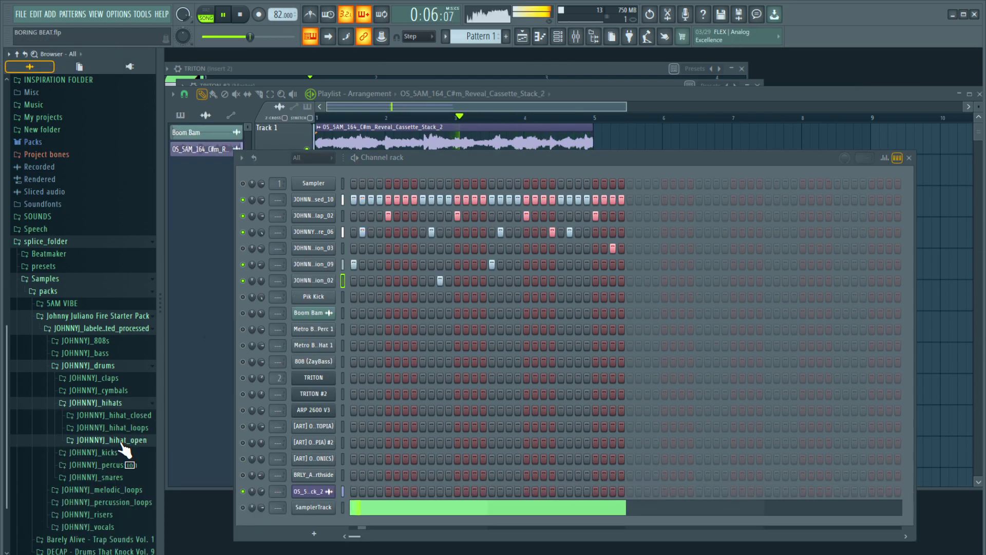
- Add JOHNNYJ_hihat_open_06 as a channel above Pik Kick with hits on steps 1, 11, 17 and 27
left_click(123, 440)
left_click_drag(121, 462, 137, 519)
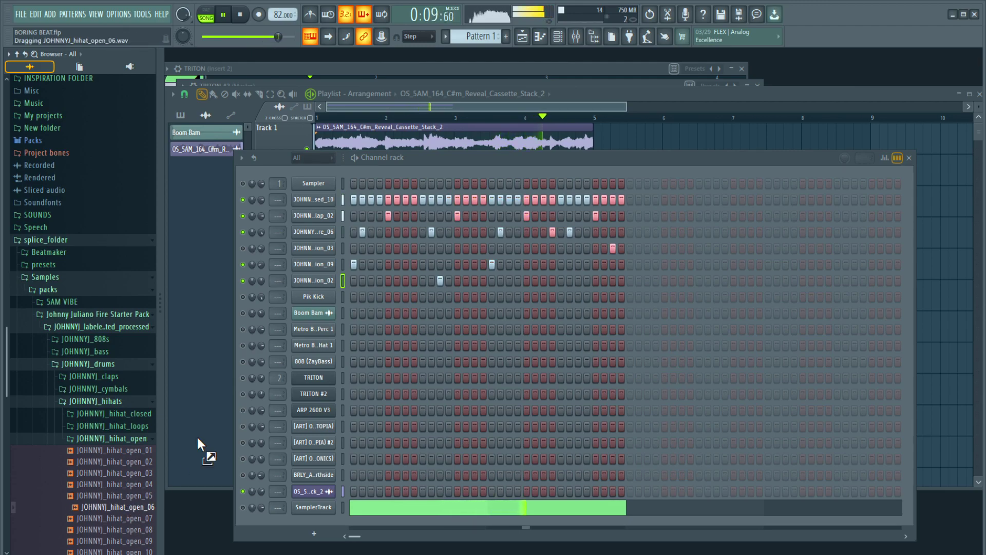
left_click_drag(335, 299, 340, 289)
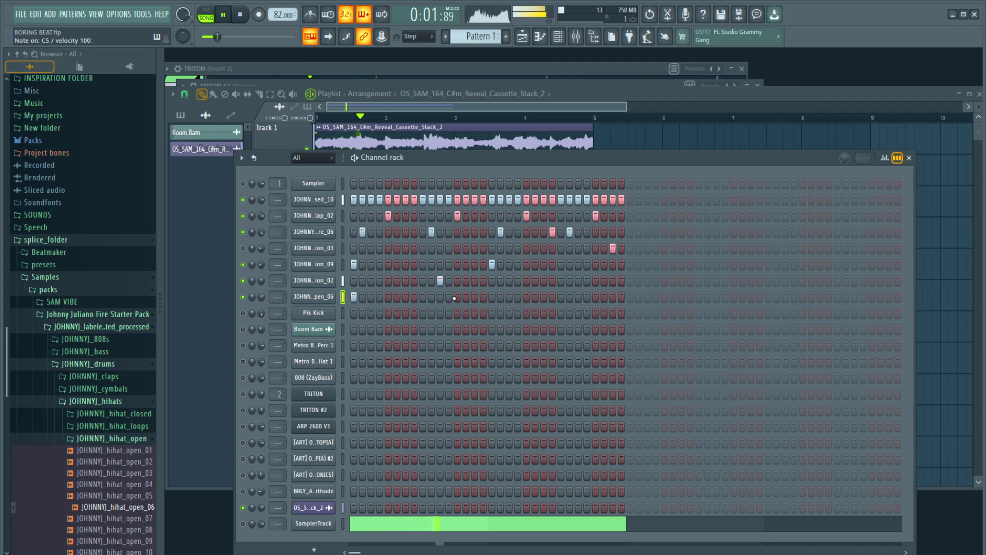
left_click(439, 297)
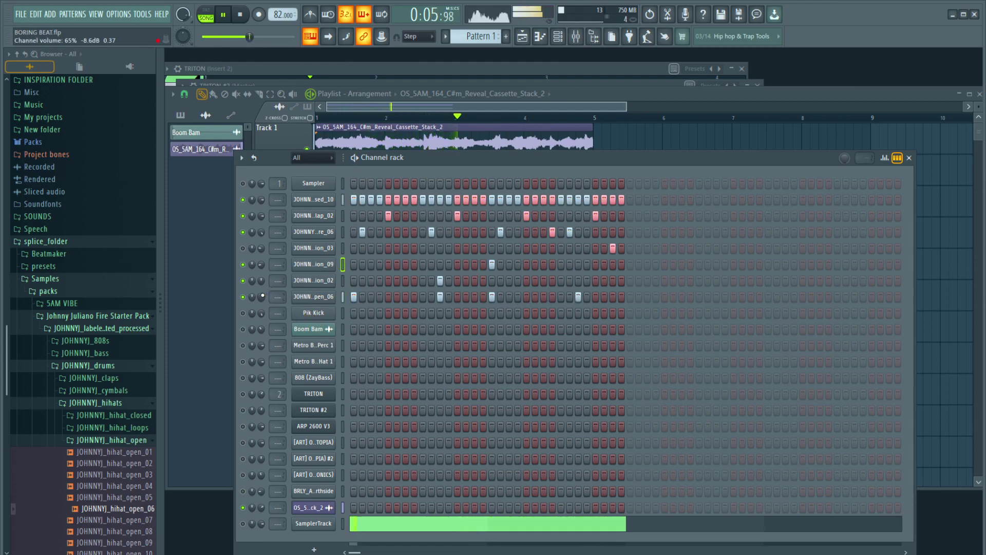
- Audition open hi-hat and percussion samples from the JOHNNYJ drums, and unmute the JOHNNYJ_percussion_03 channel
left_click(129, 531)
scroll(136, 452, "down", 4)
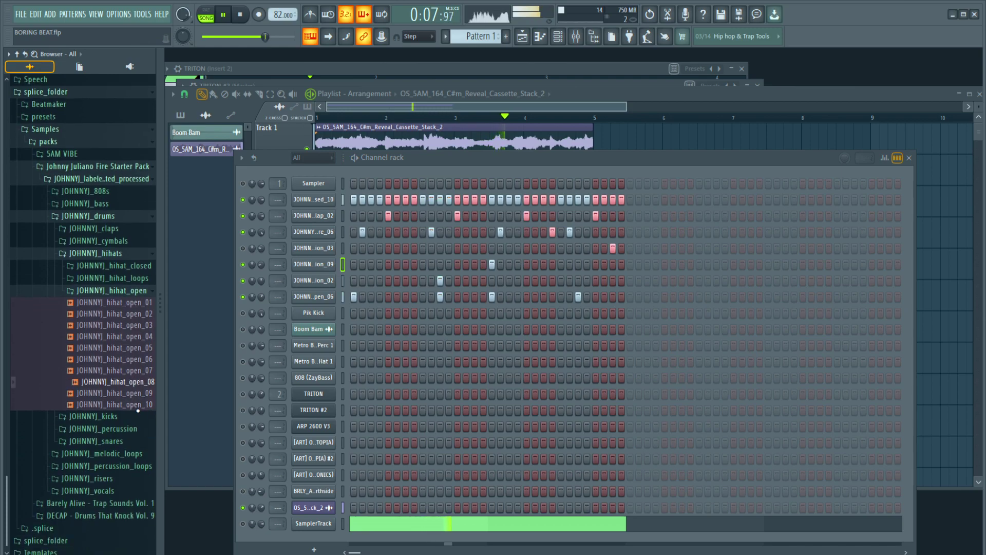
left_click(122, 428)
left_click(128, 454)
scroll(130, 461, "down", 3)
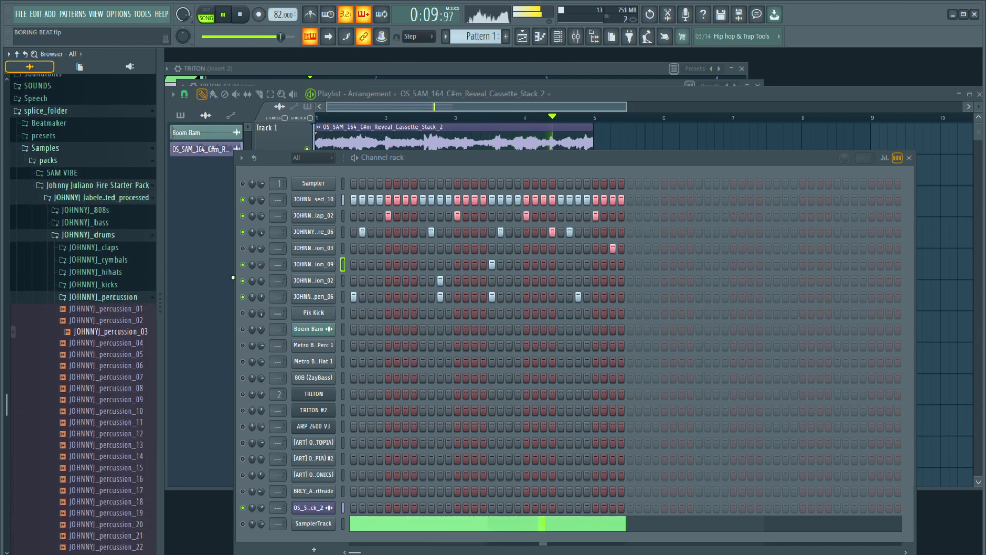
left_click(243, 249)
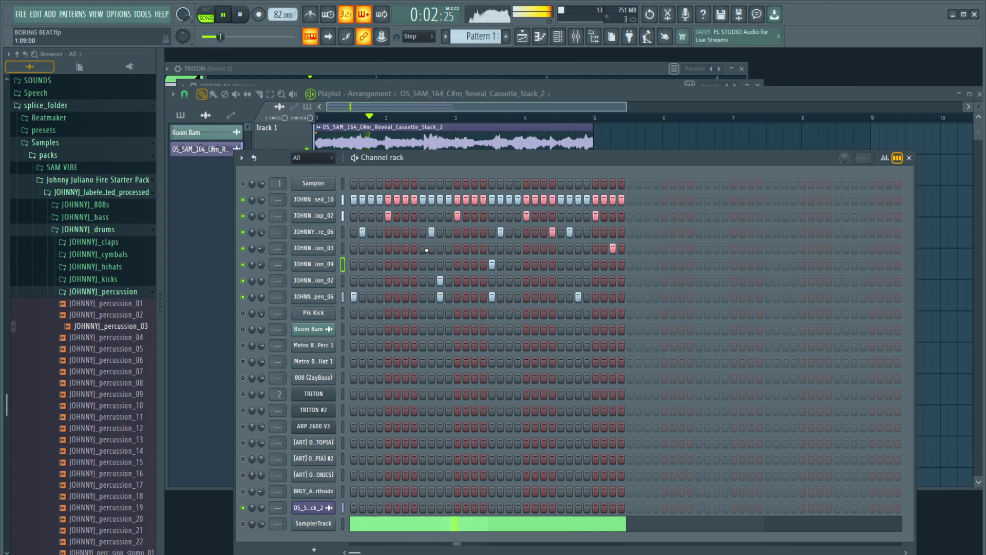
- Compare more JOHNNYJ percussion samples with the percussion_03 channel and add JOHNNYJ_percussion_06 as a new channel
left_click(314, 248)
scroll(128, 471, "down", 4)
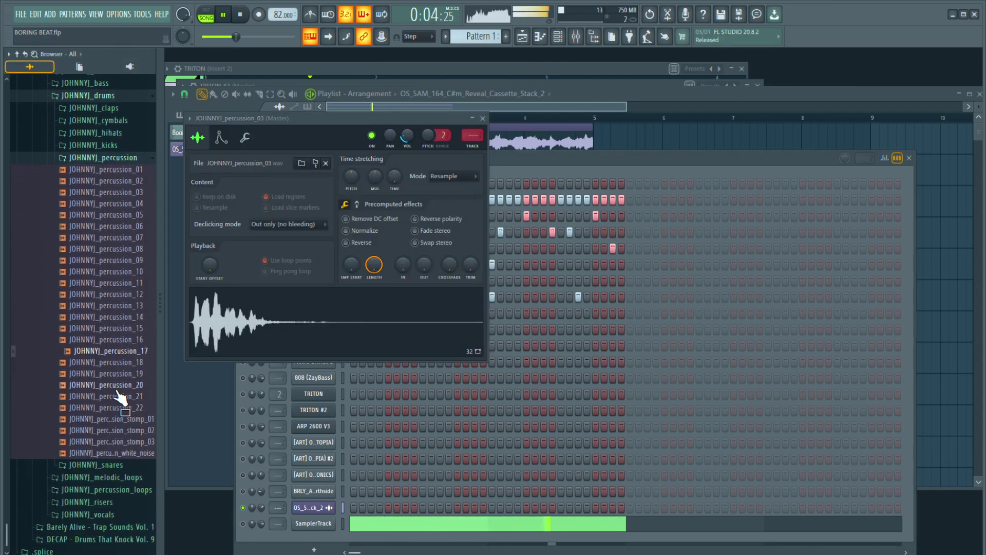
left_click(120, 373)
left_click(119, 383)
left_click(99, 205)
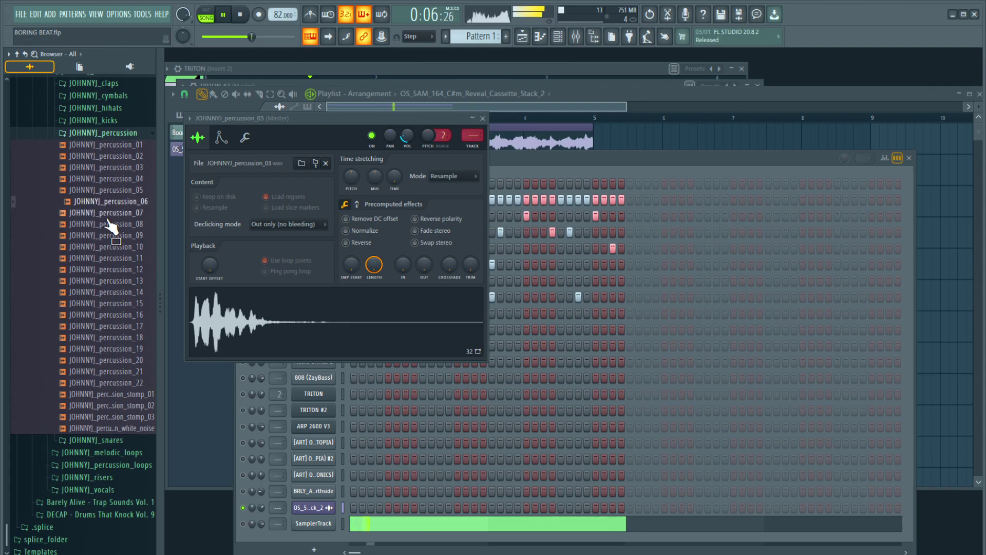
scroll(99, 216, "up", 2)
left_click(136, 280)
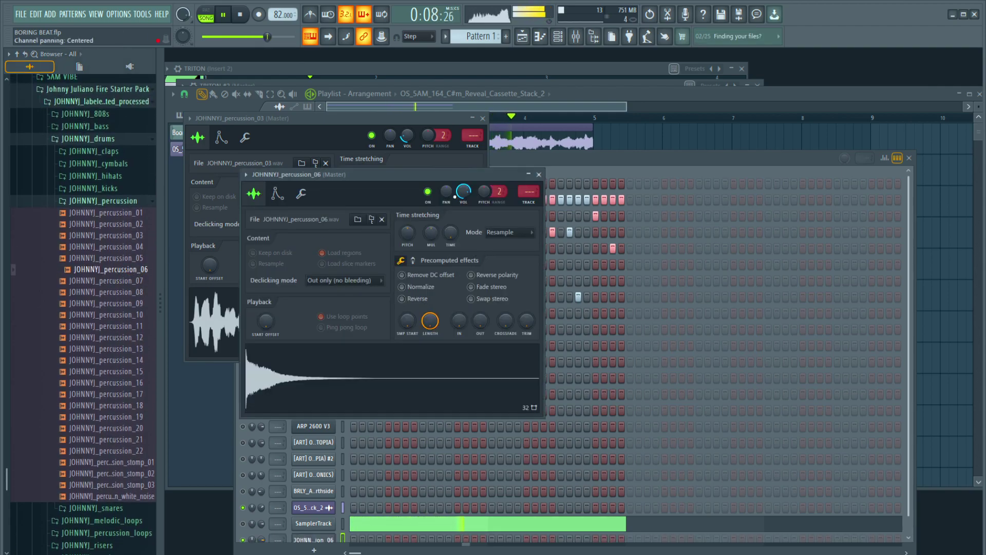
left_click(539, 174)
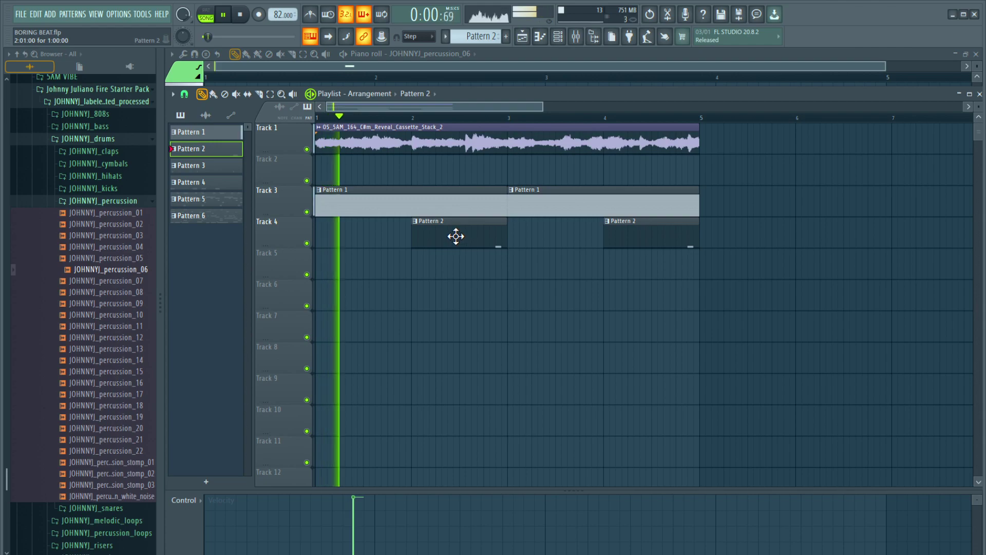
- In Pattern 2, replace the C5 note in bar 2 with a C5 note at the same spot in bar 1
double_click(456, 236)
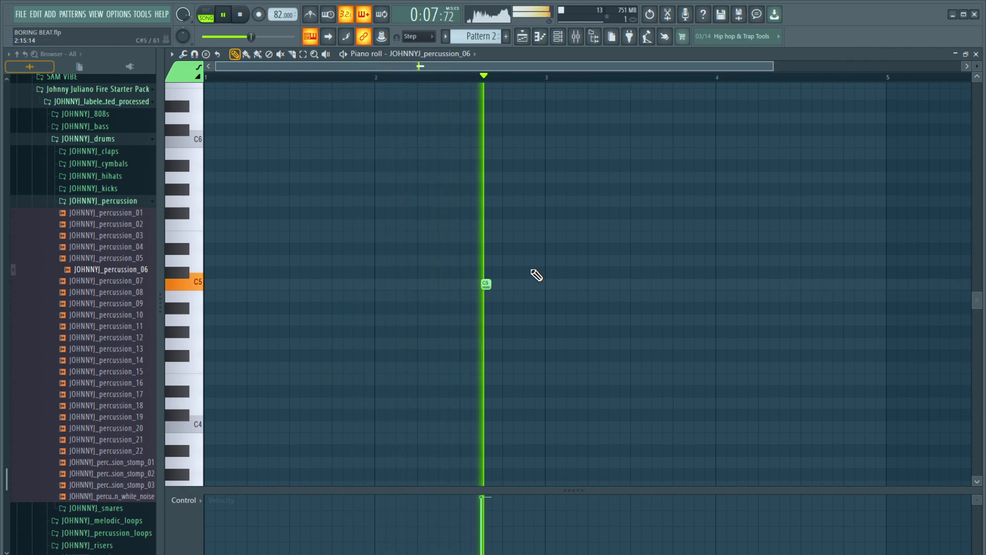
left_click(314, 284)
right_click(486, 284)
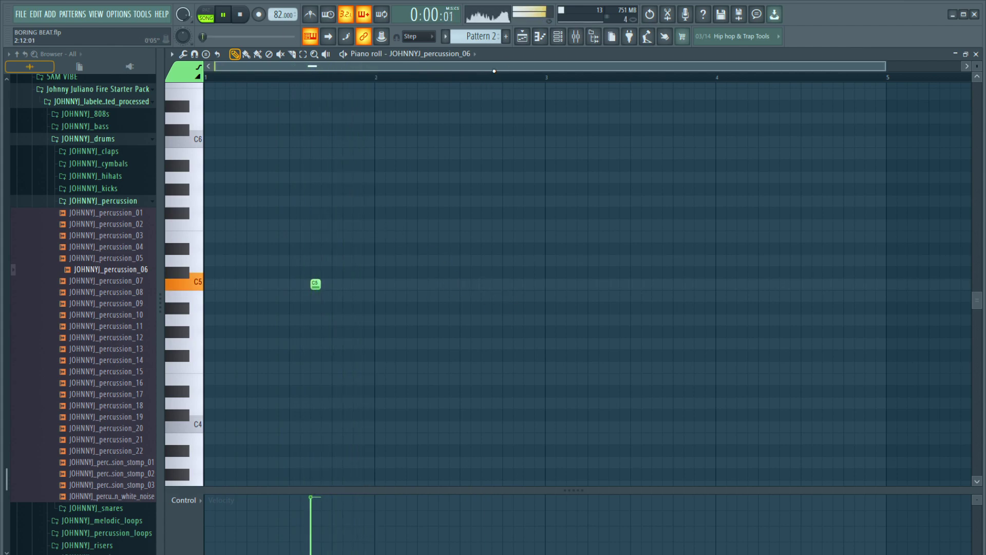
key("F5")
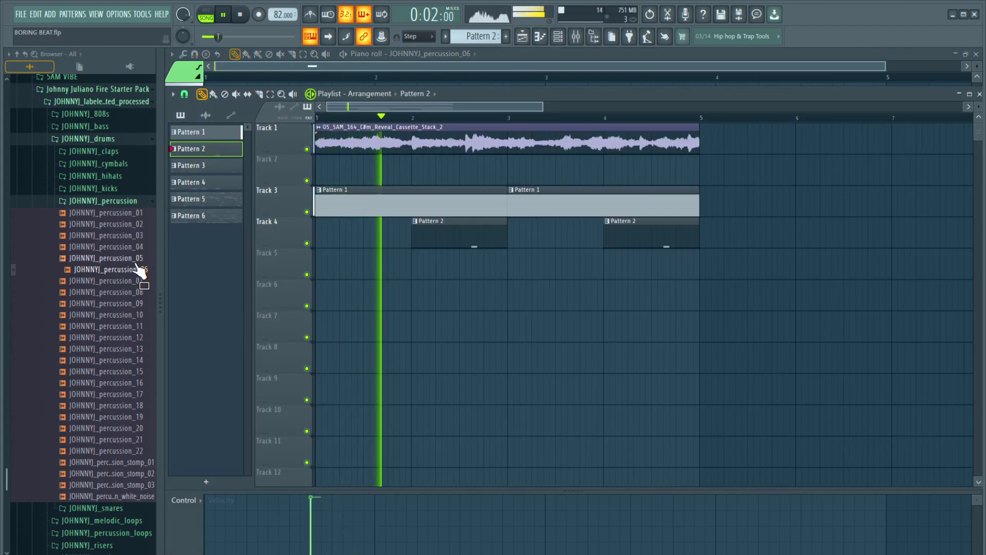
- Audition a range of samples in the JOHNNYJ_percussion folder, including JOHNNYJ_percussion_11, and stop playback
left_click(134, 201)
left_click(110, 429)
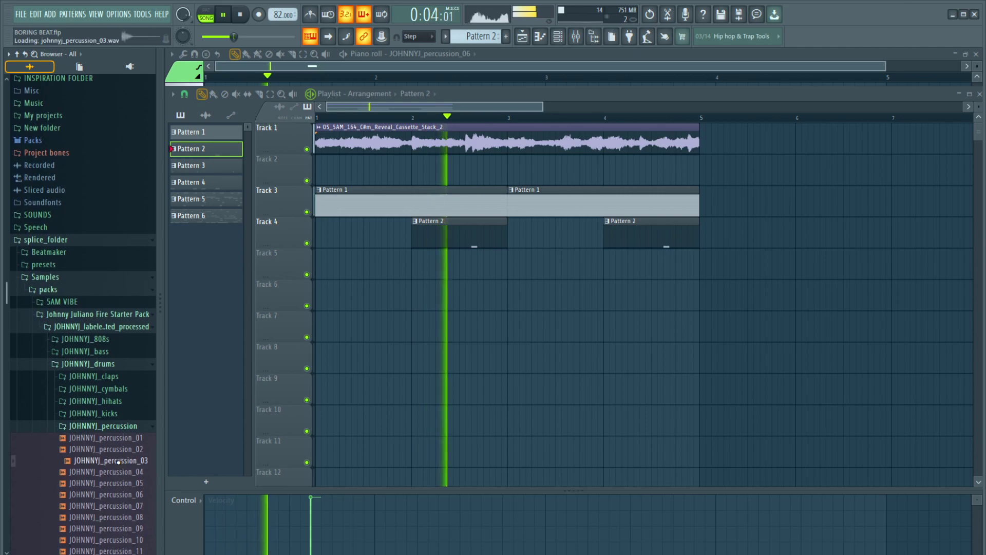
scroll(113, 434, "down", 5)
left_click(128, 455)
left_click(130, 475)
left_click(124, 463)
left_click(125, 486)
left_click(125, 394)
left_click(123, 349)
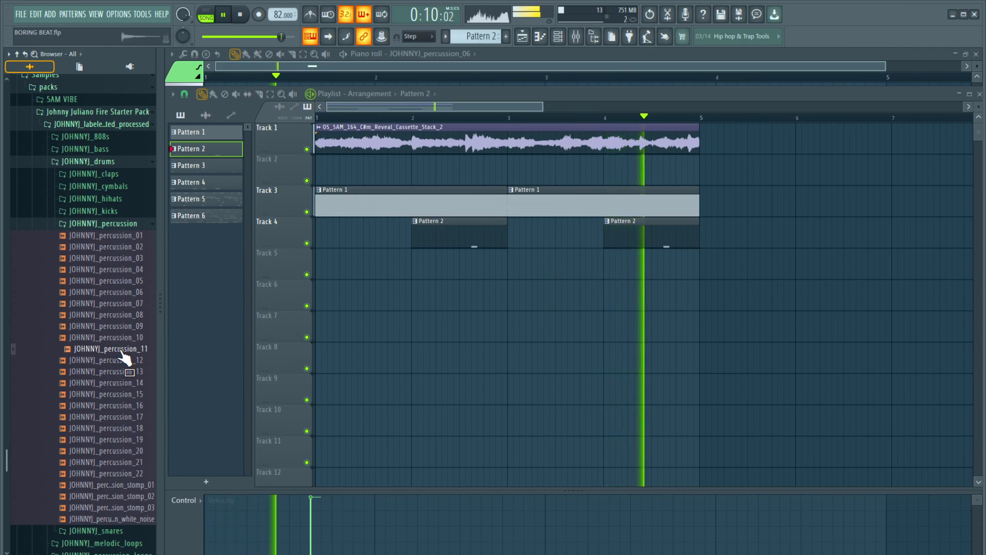
left_click(136, 361)
key("space")
- Replace the JOHNNYJ_percussion_11 sample with BRLY_ALVE_sfx_northside and place it at bar 1 of Track 5 as Pattern 4
left_click(97, 161)
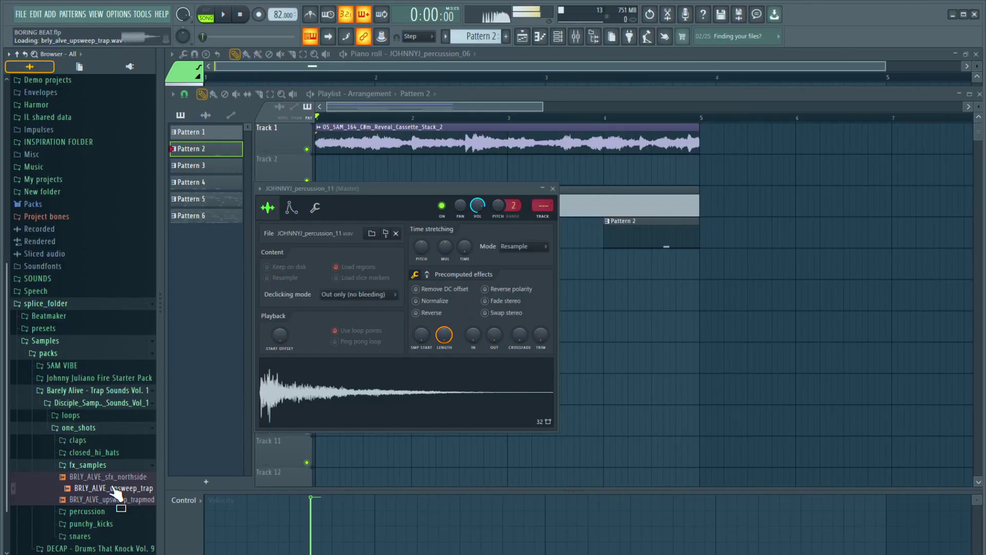
left_click_drag(116, 478, 360, 395)
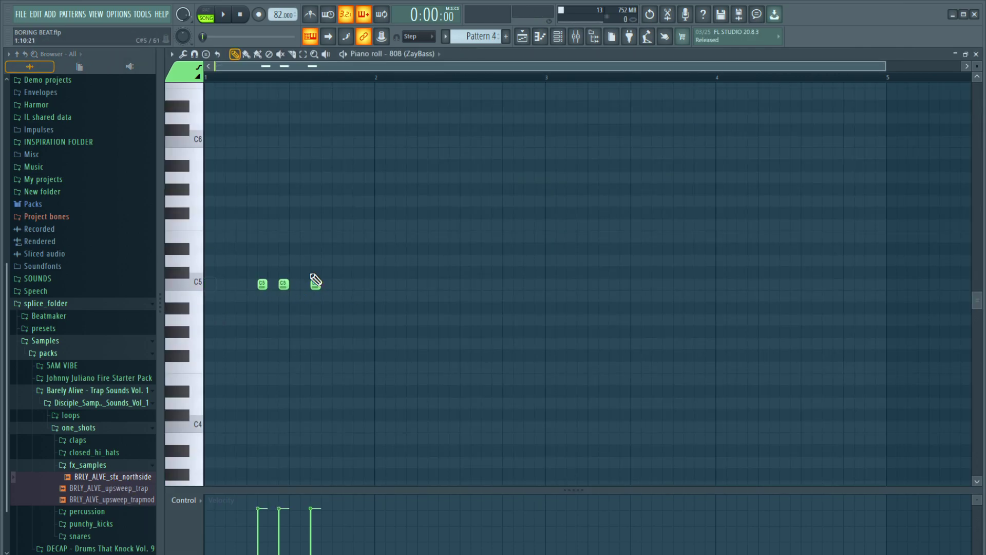
key("space")
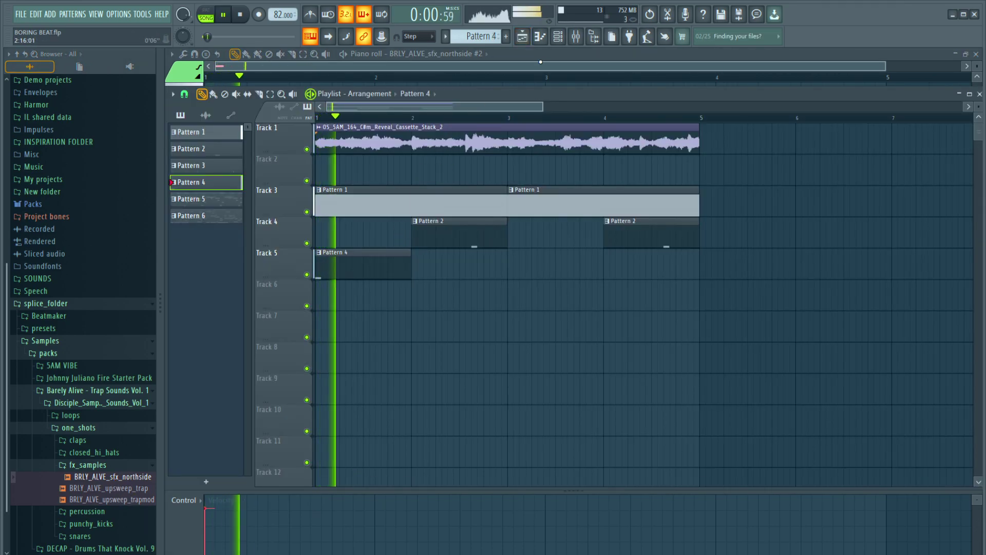
- Lower the BRLY_ALVE_sfx_northside #2 channel's volume to 18% and open its sample settings
left_click(563, 37)
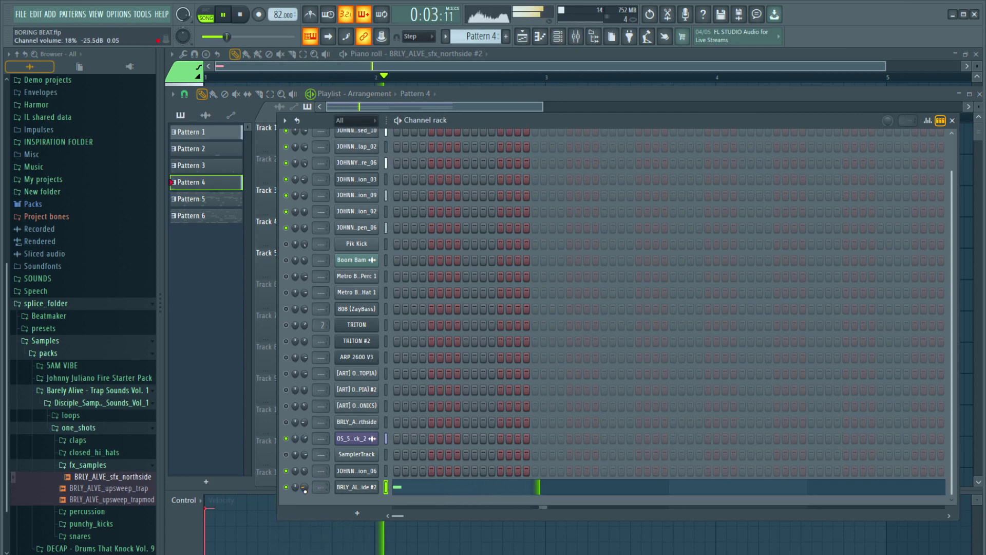
left_click(357, 488)
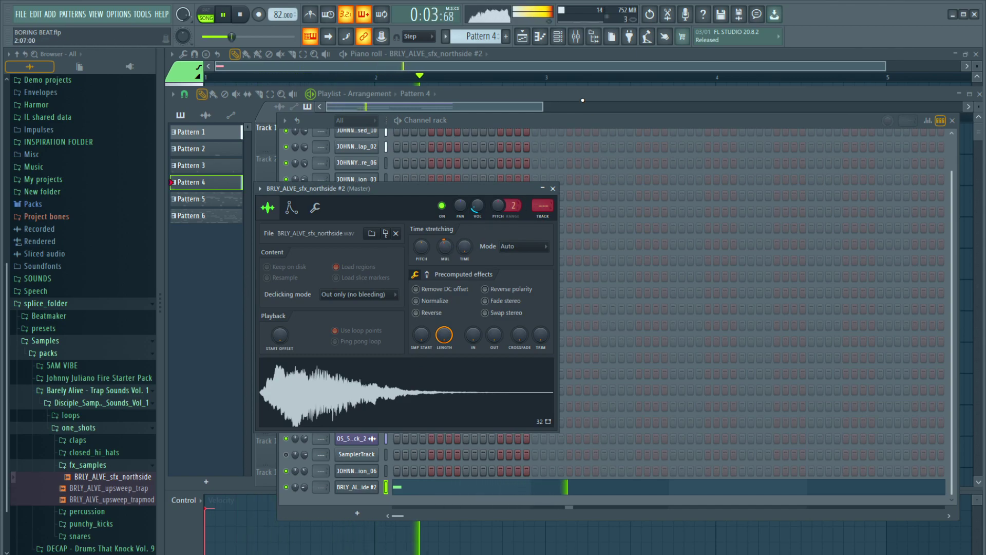
- Return to the playlist arrangement and search Omnisphere's patch browser for GROWLER
left_click(575, 69)
left_click(522, 37)
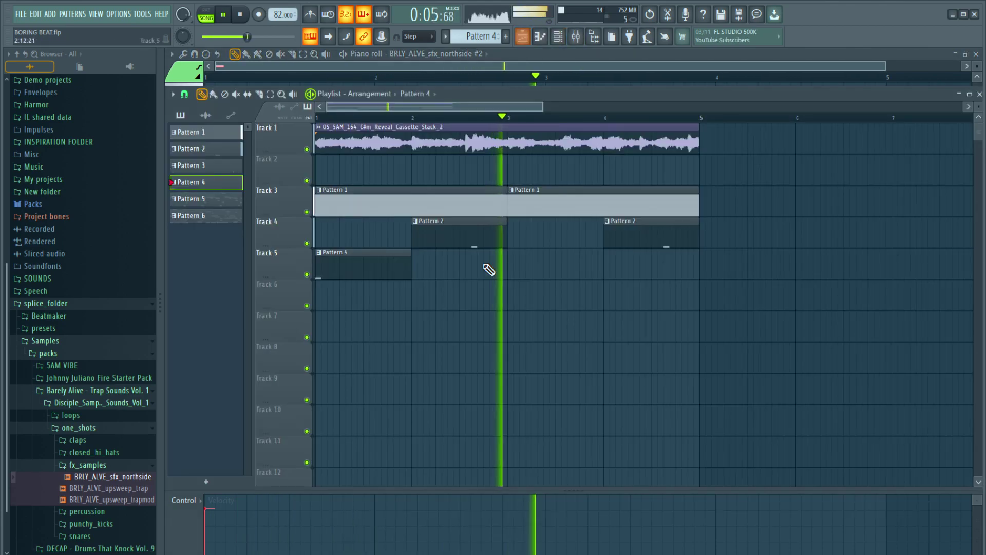
scroll(518, 116, "down", 4)
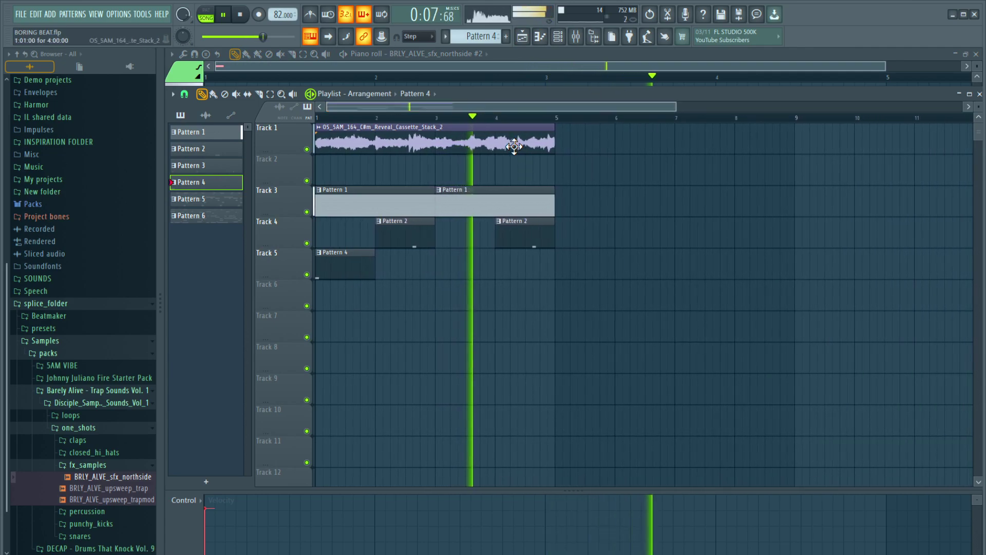
left_click(533, 139)
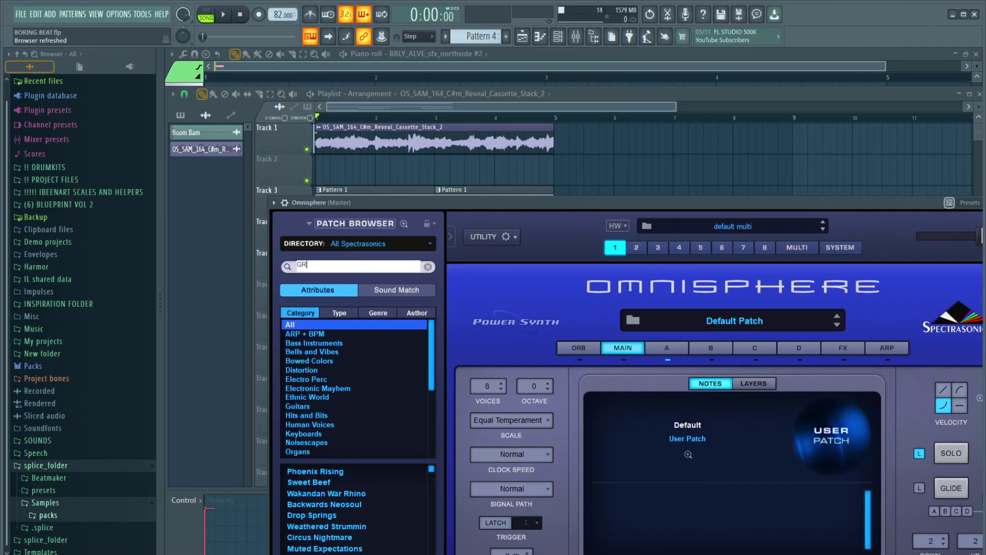
type("OWLER")
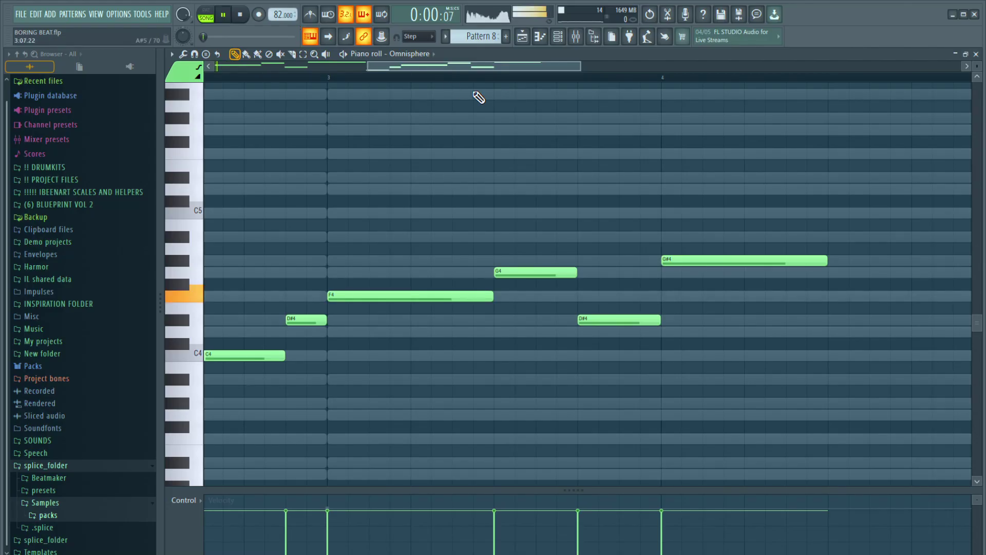
- Delete the D#5 note late in bar 4 of the Omnisphere bass line and copy bar 2's closing C4 and D#4 notes there
left_click_drag(503, 64, 545, 65)
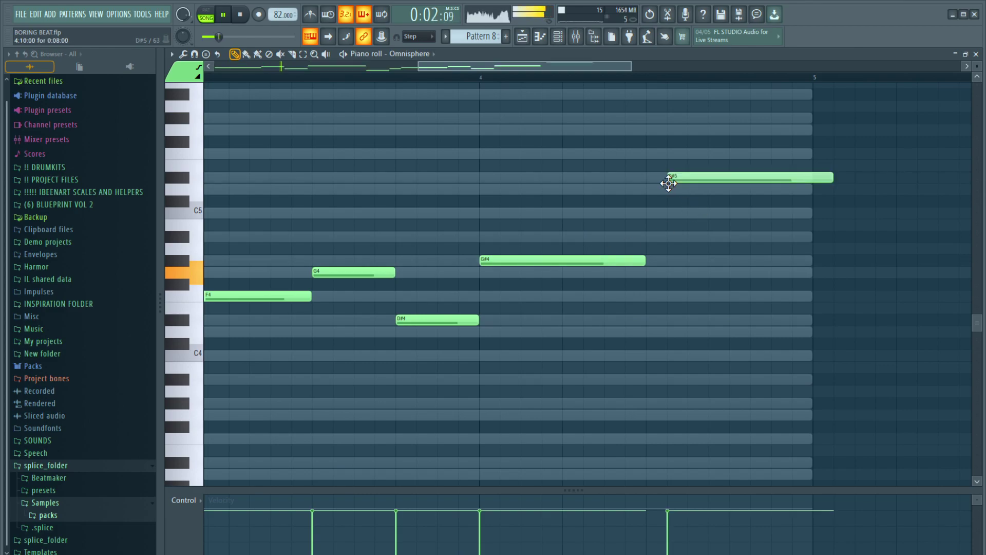
right_click(686, 190, "ctrl")
right_click(805, 201)
left_click_drag(560, 408, 516, 332, "ctrl")
mouse_move(502, 371)
left_mouse_down("shift")
mouse_move(840, 377)
mouse_move(824, 374)
left_mouse_up("shift")
- In bar 4, raise the copied C4 note to C5, add an overlapping C4 note just after it and shift the final D#4 to the bar's end
left_click(823, 370, "ctrl")
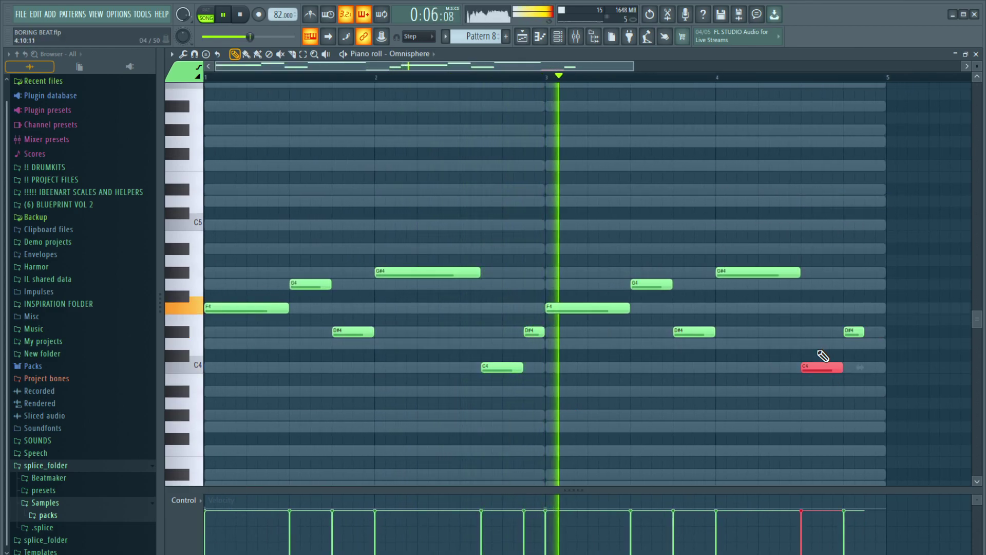
key("ctrl+Up")
left_click_drag(818, 228, 837, 229, "shift")
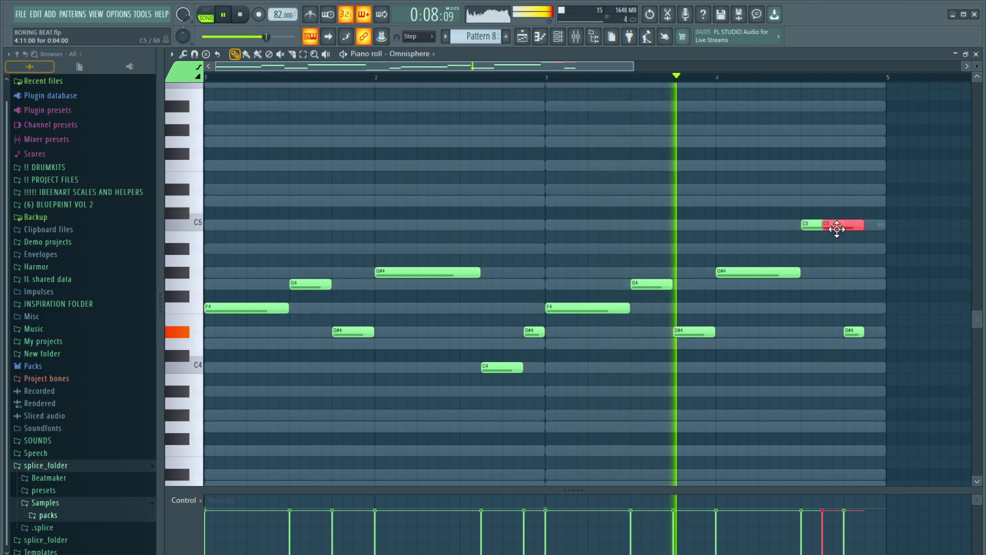
key("ctrl+Down")
left_click_drag(857, 333, 877, 334)
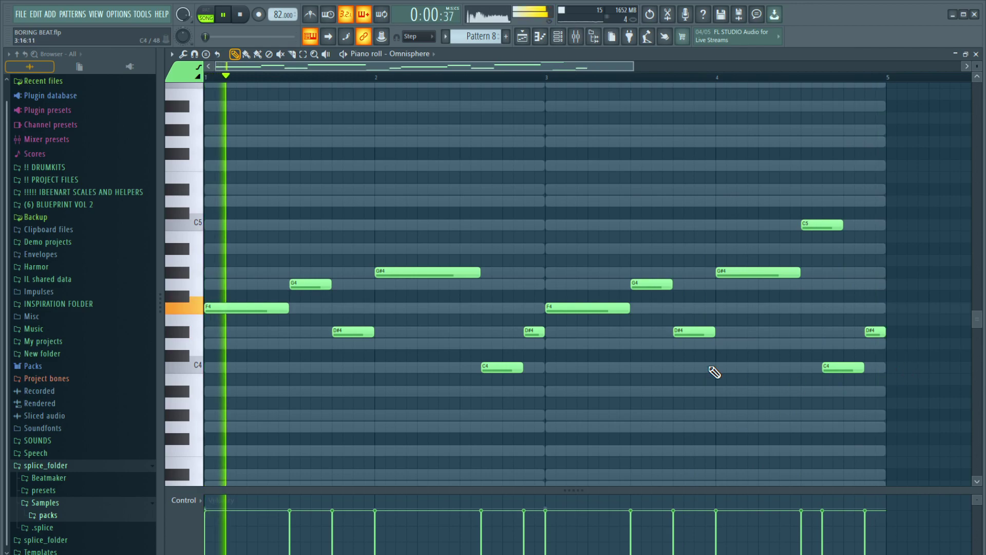
- Review the four-bar arrangement in the playlist and open the channel rack
left_click(522, 37)
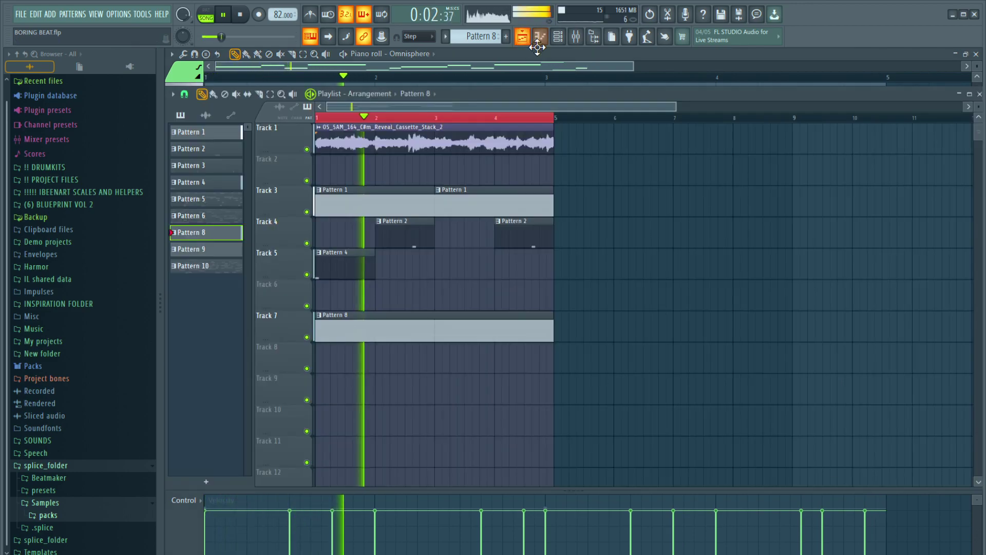
scroll(598, 123, "up", 3)
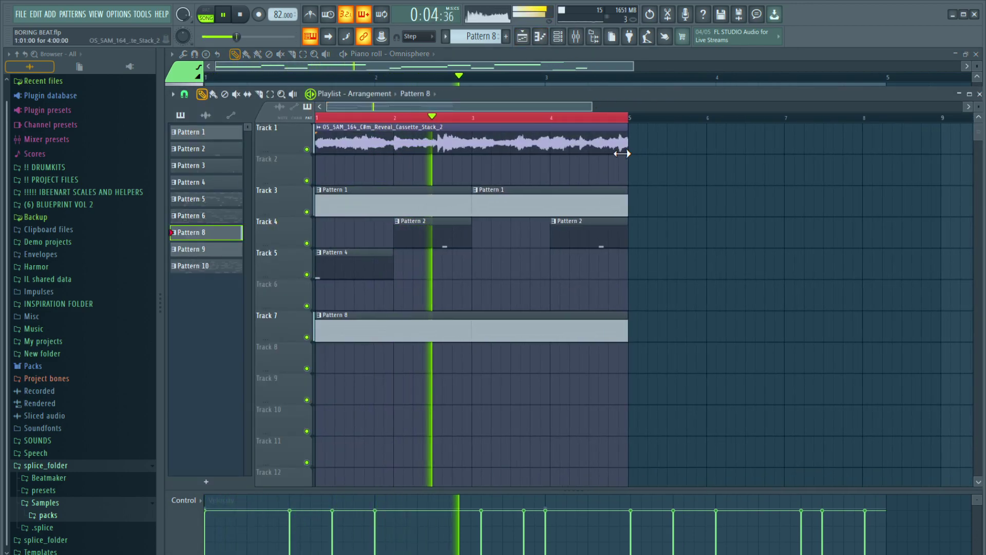
scroll(544, 109, "up", 3)
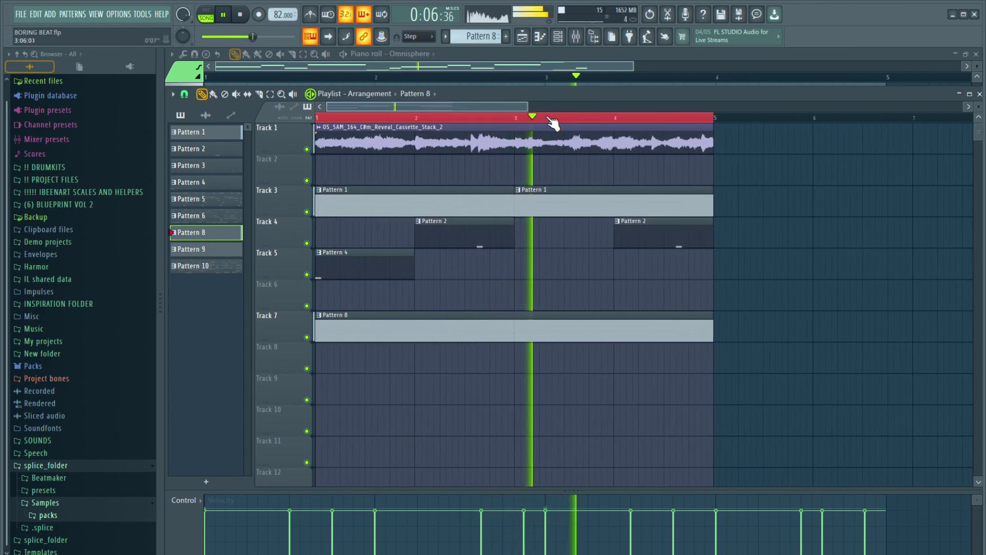
scroll(442, 109, "down", 1)
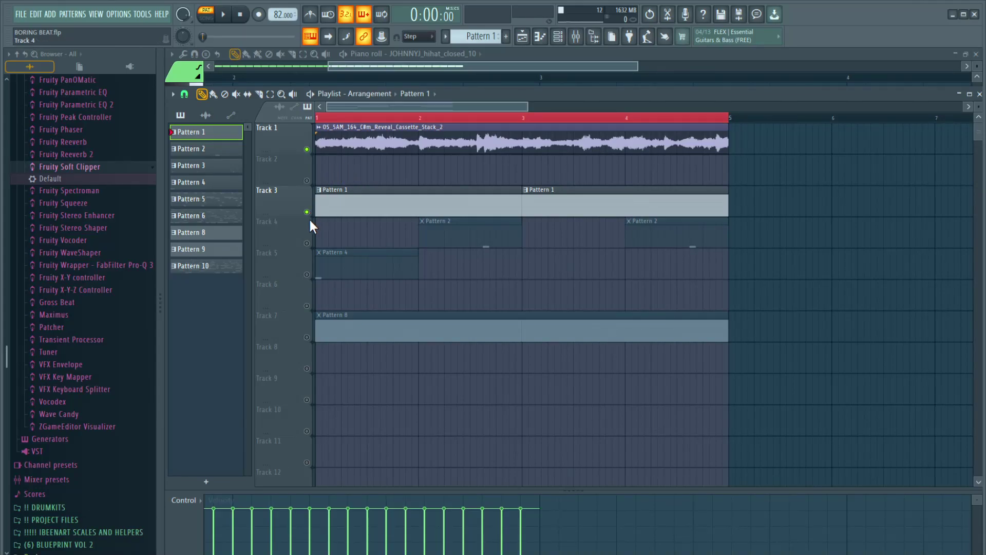
left_click(560, 38)
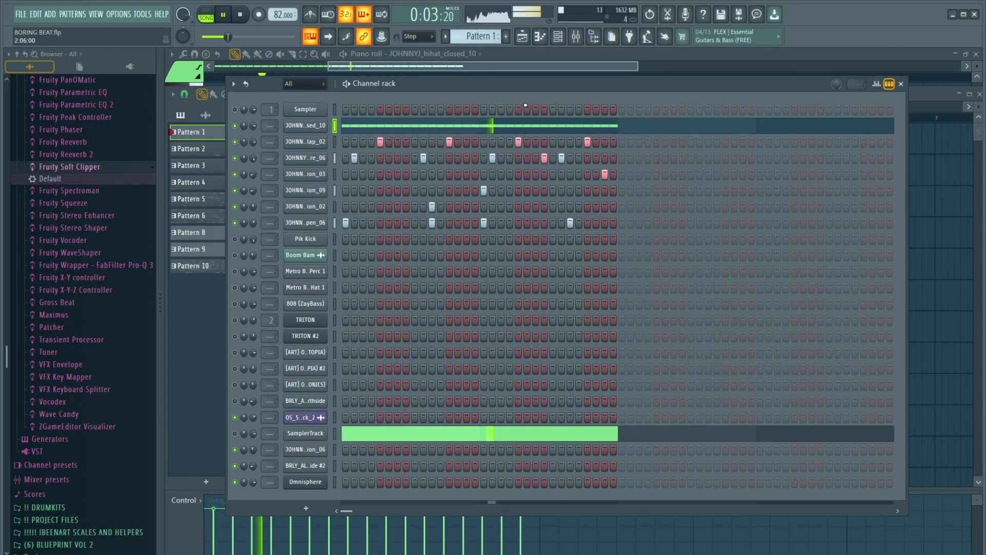
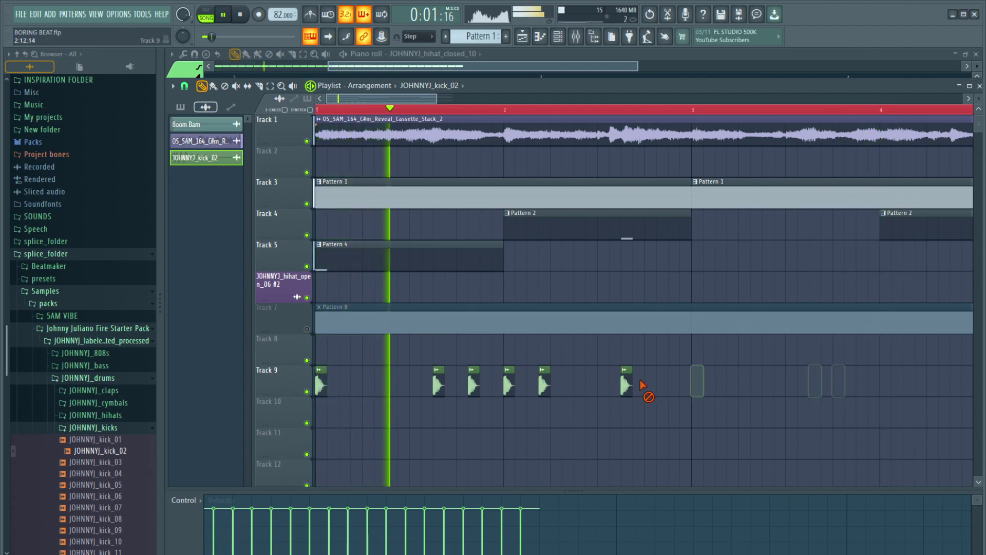
- Copy the JOHNNYJ_kick_02 clips from bars 1 and 2 of Track 9 to bars 3 and 4 and add two extra kicks near bar 4's end
left_click_drag(642, 383, 238, 369)
left_click_drag(323, 386, 695, 397)
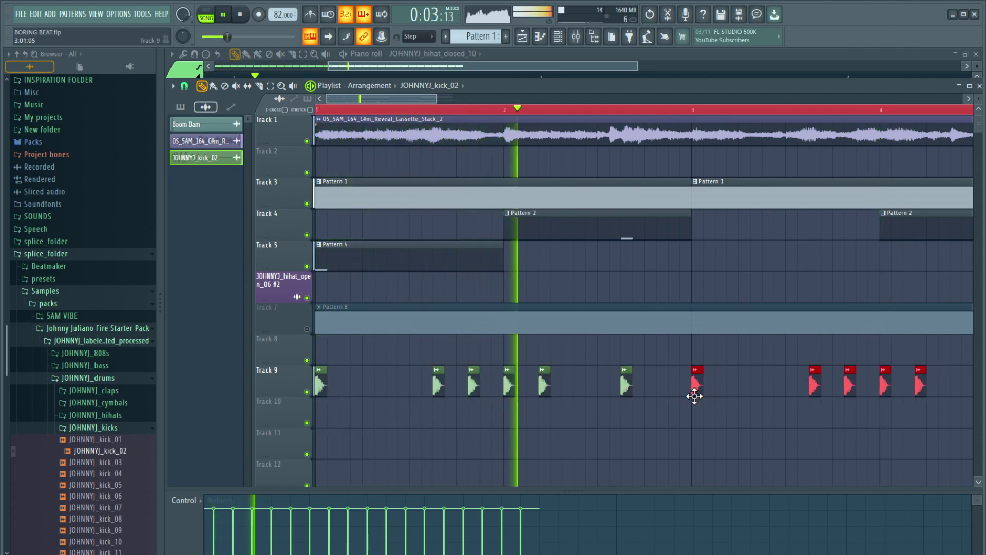
left_click_drag(411, 98, 453, 99)
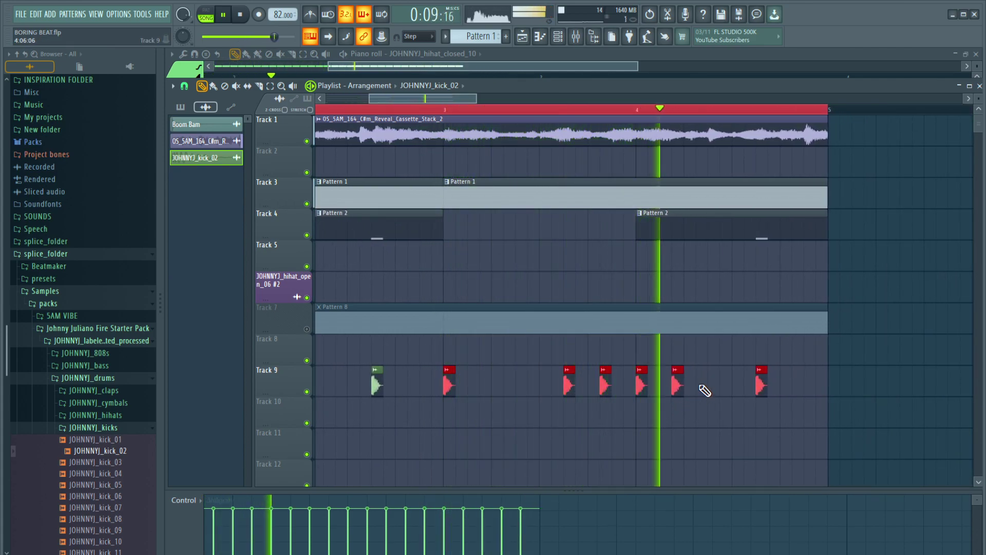
left_click(788, 389)
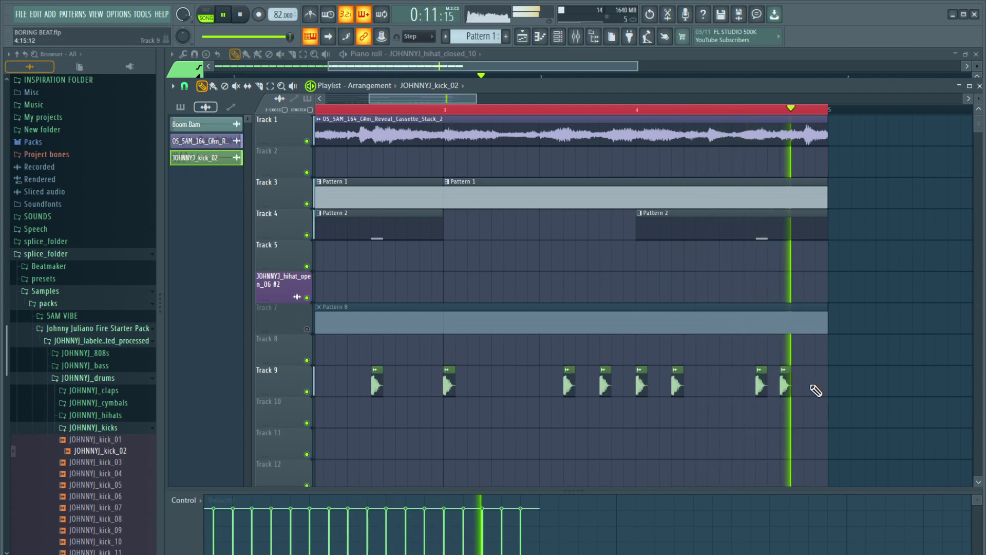
scroll(637, 374, "down", 3)
scroll(456, 260, "down", 3)
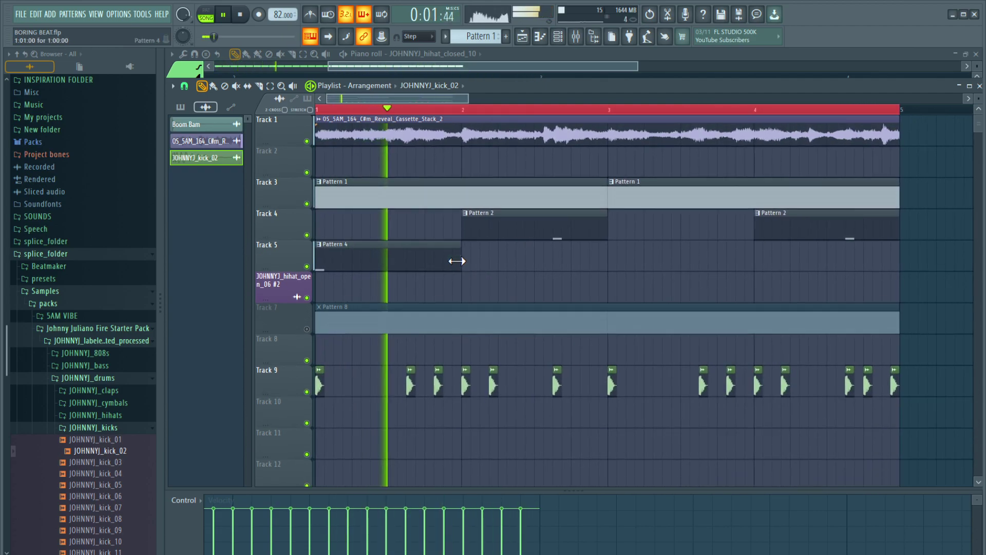
- Unmute Track 7 and set the Omnisphere channel's volume to 64%
scroll(312, 291, "down", 1)
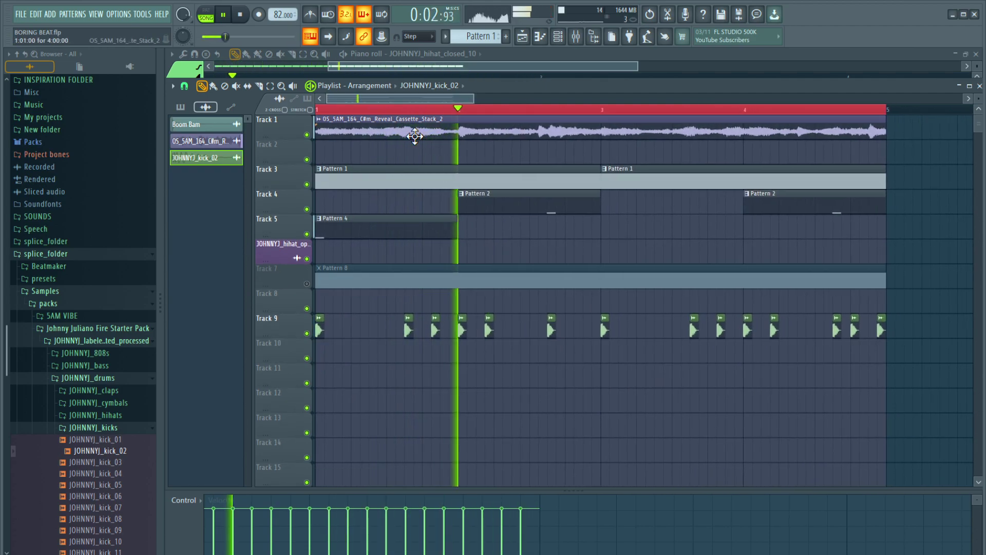
left_click(307, 284)
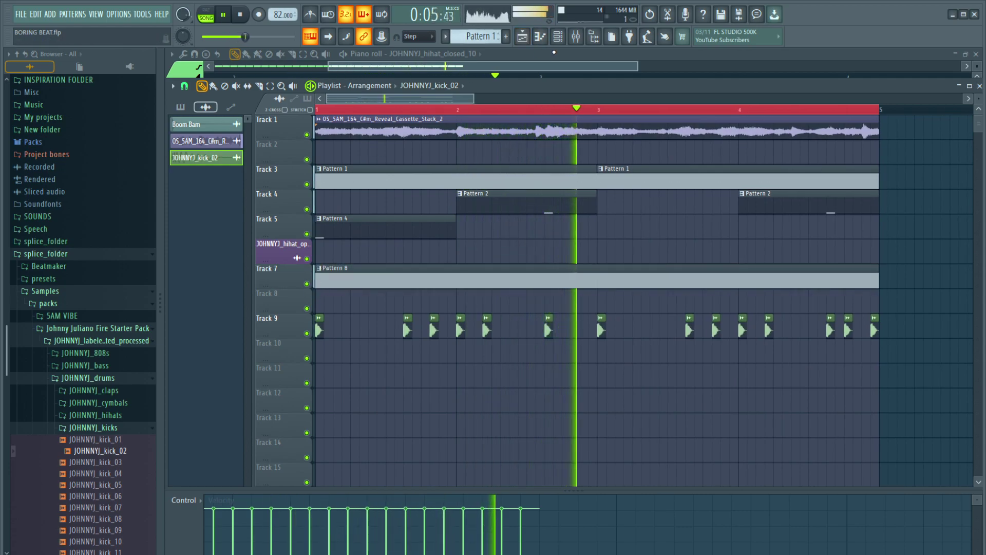
key("F6")
scroll(312, 82, "up", 1)
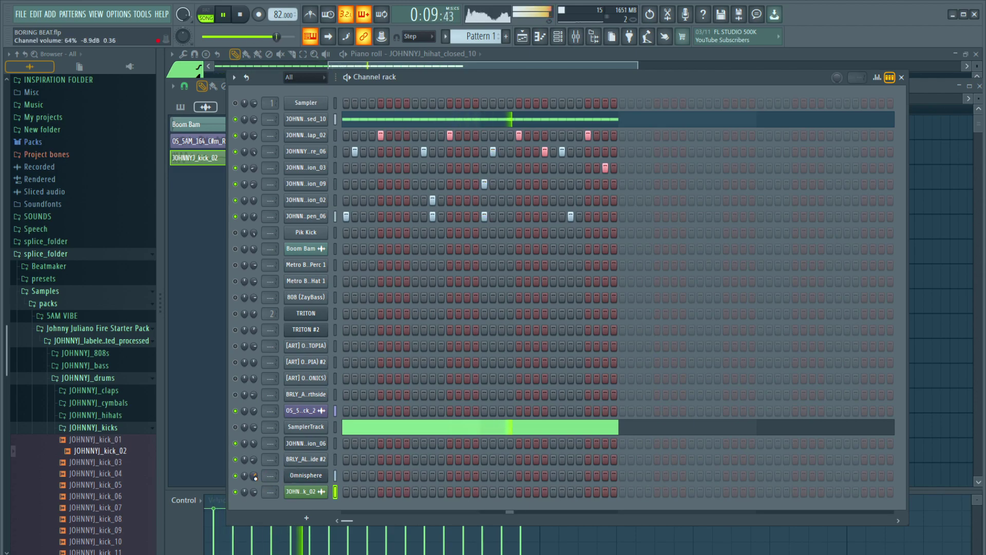
key("F6")
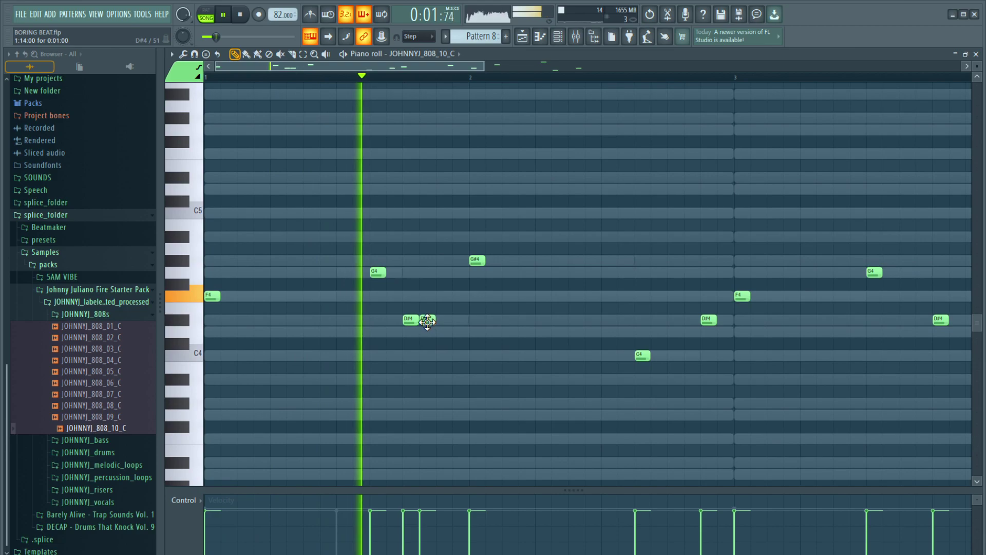
- Add a second G#4 note in bar 2 of Pattern 8's JOHNNYJ_808_10_C line and try an extra F4 note in bar 3
left_click(523, 261)
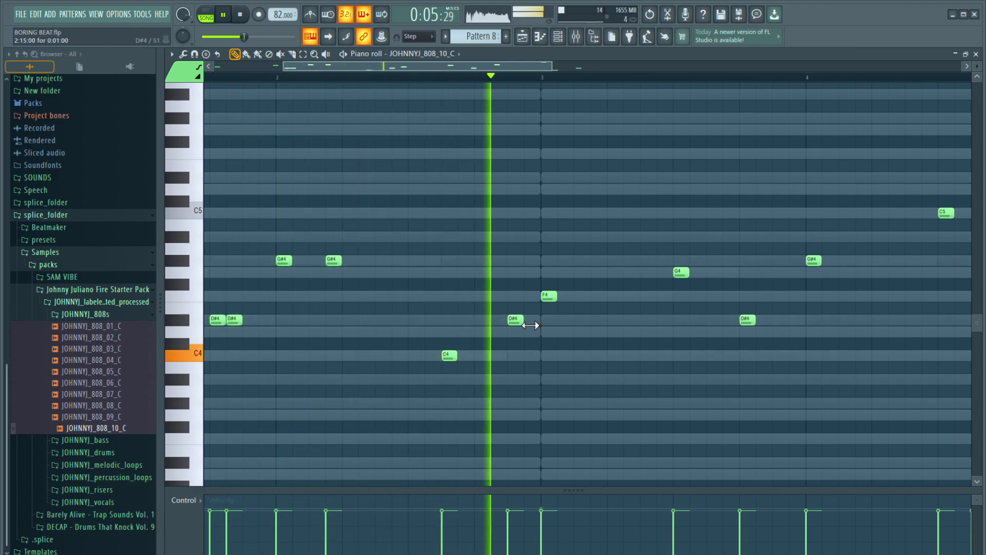
left_click(599, 296)
right_click(599, 295)
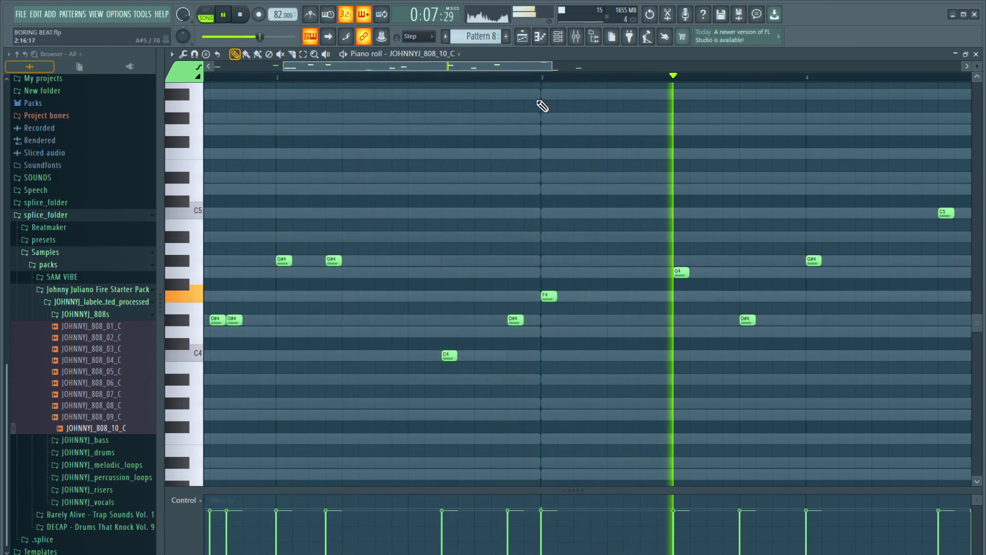
- In bar 3 of the 808 line, move the G4 note slightly later and add a second D#4 note near the bar's end
key("space")
left_click_drag(521, 66, 565, 65)
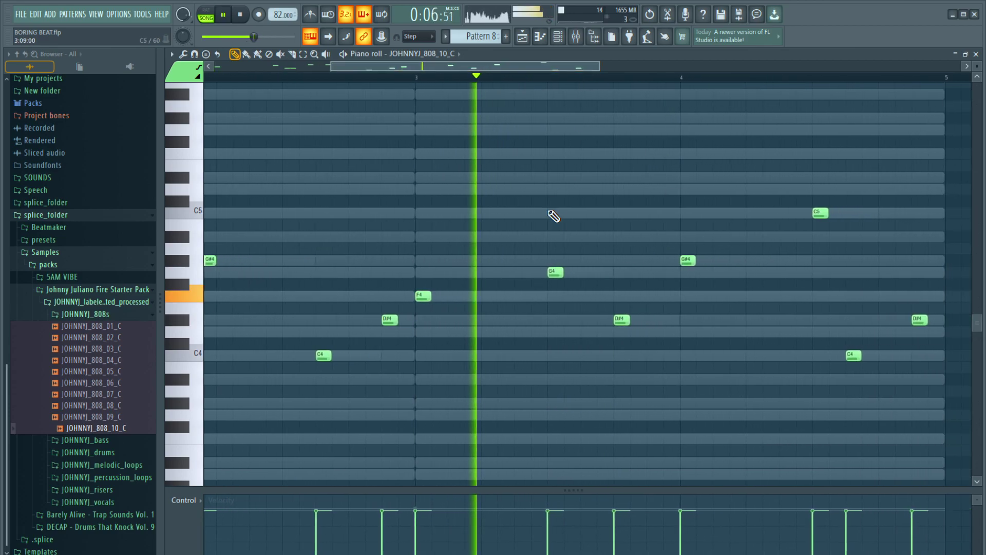
right_click(551, 272)
left_click(577, 272)
left_click(640, 320)
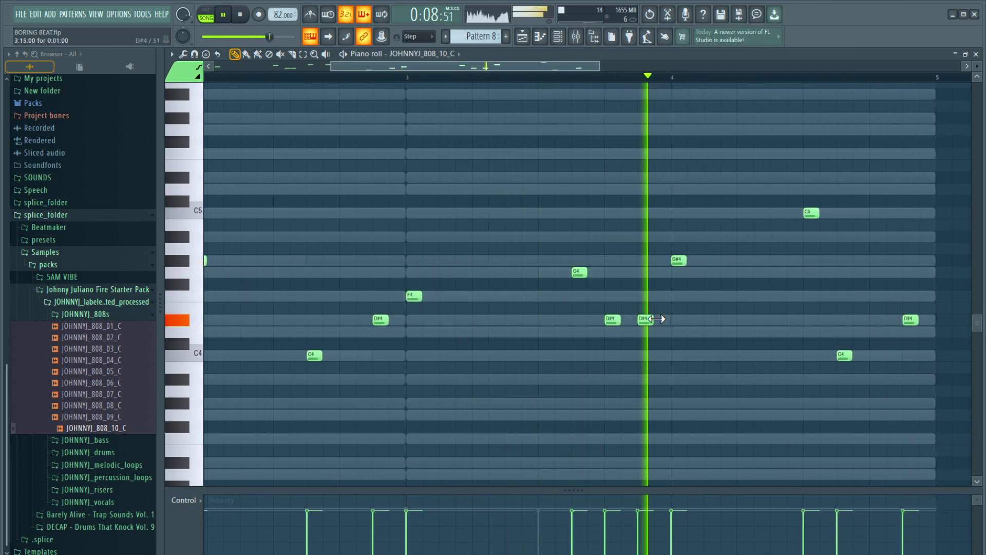
- In bar 4 of the 808 line, add a second G#4 note and delete the C5 note
left_click(728, 260)
left_click_drag(805, 215, 822, 216)
right_click(823, 215)
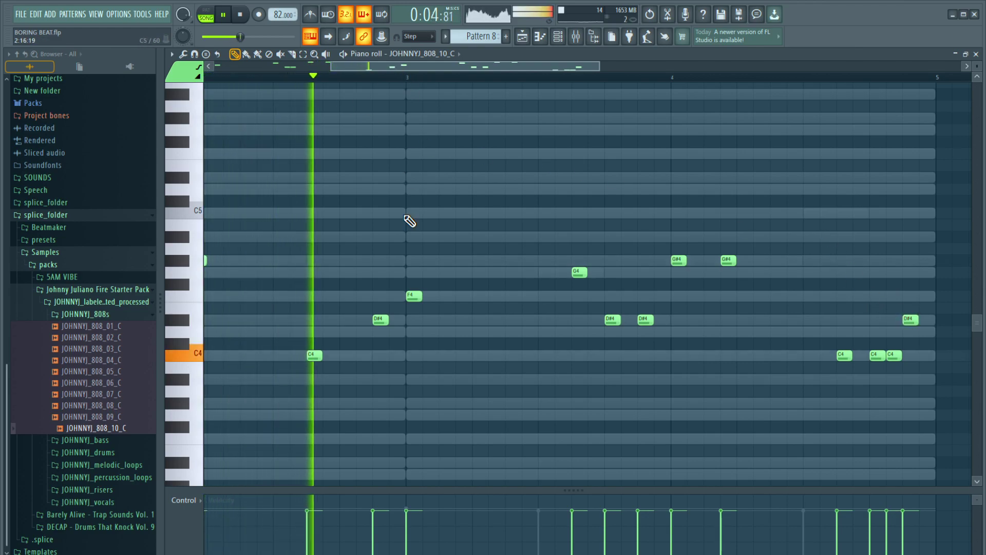
- Refine the 808 line by adding a second F4 and closing the gap between the D#4 notes in bar 3, and moving bar 4's last D#4 later
left_click(460, 296)
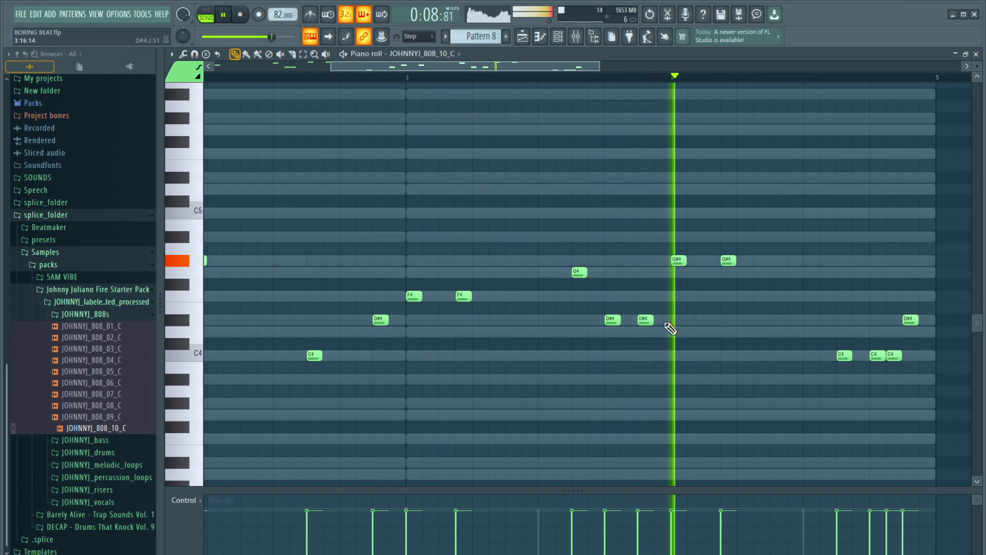
left_click_drag(650, 322, 629, 320)
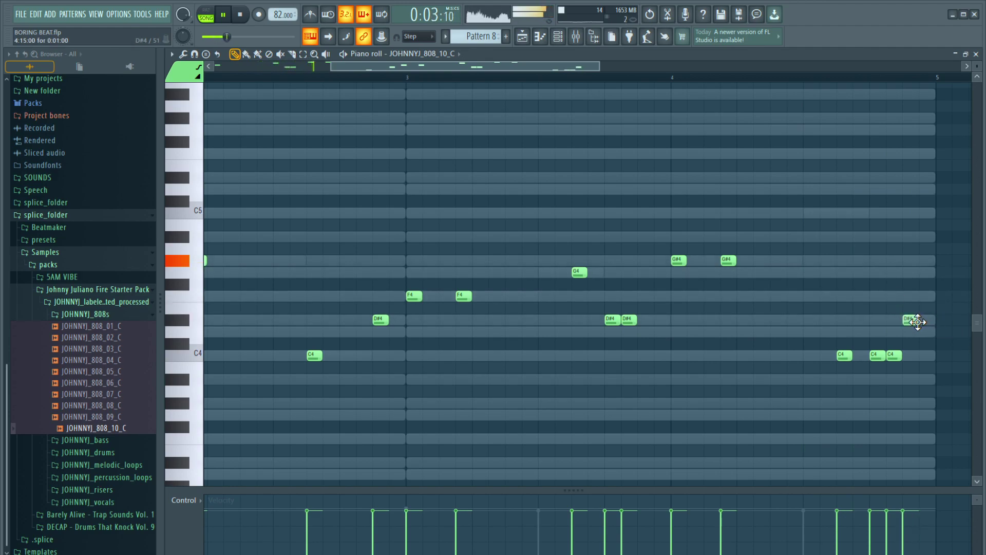
right_click(885, 285, "ctrl")
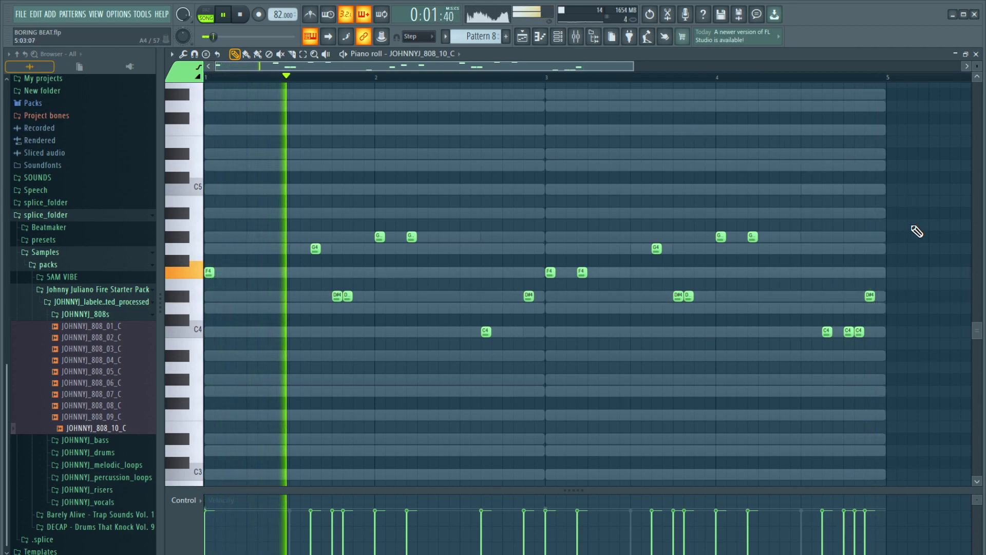
left_click_drag(870, 296, 881, 296)
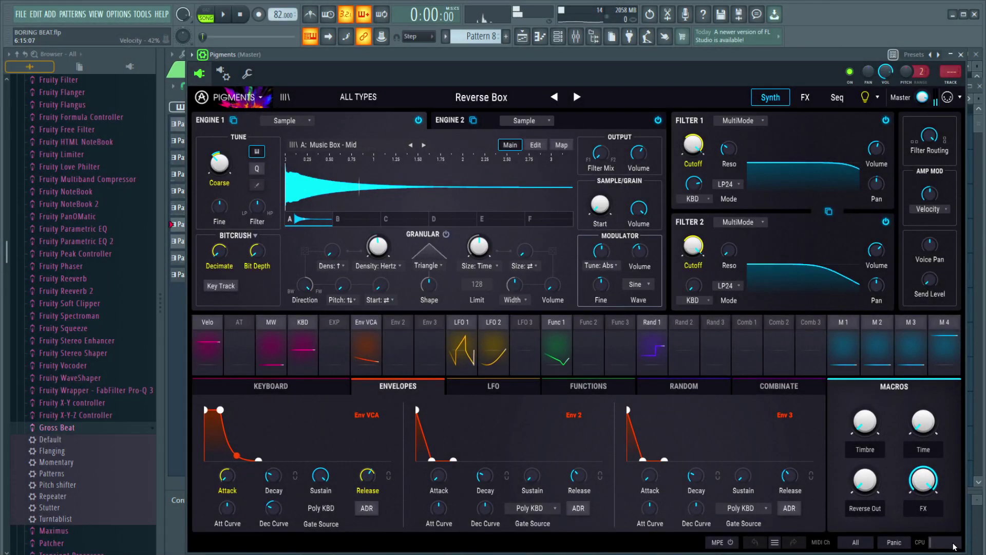
- Duplicate the two-bar Pigments melody into bars 3 and 4 and lower its final note to A#5
key("space")
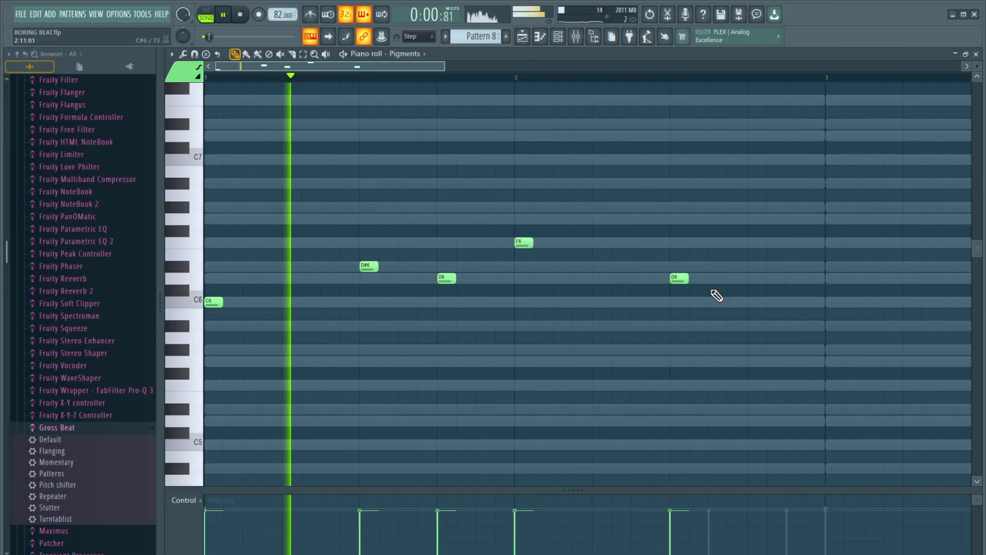
left_click_drag(854, 377, 172, 221)
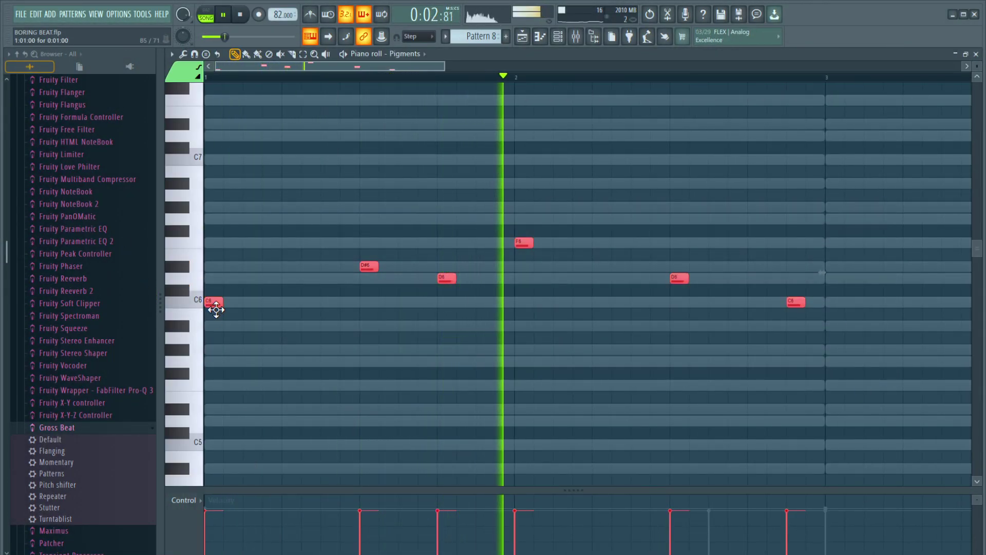
mouse_move(214, 303)
left_mouse_down()
mouse_move(585, 333)
mouse_move(848, 298)
mouse_move(825, 298)
mouse_move(788, 337)
left_mouse_up()
scroll(764, 266, "down", 2)
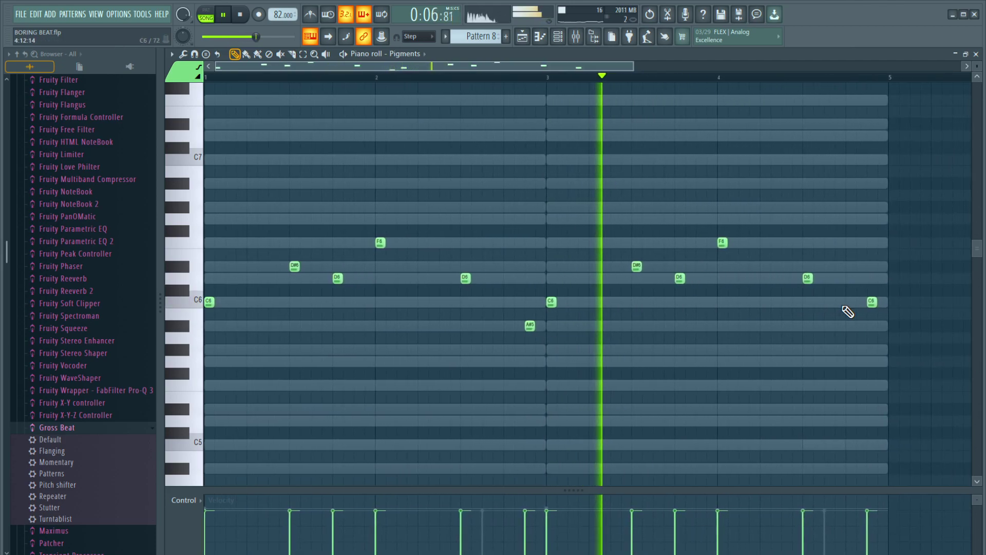
left_click_drag(872, 306, 870, 331)
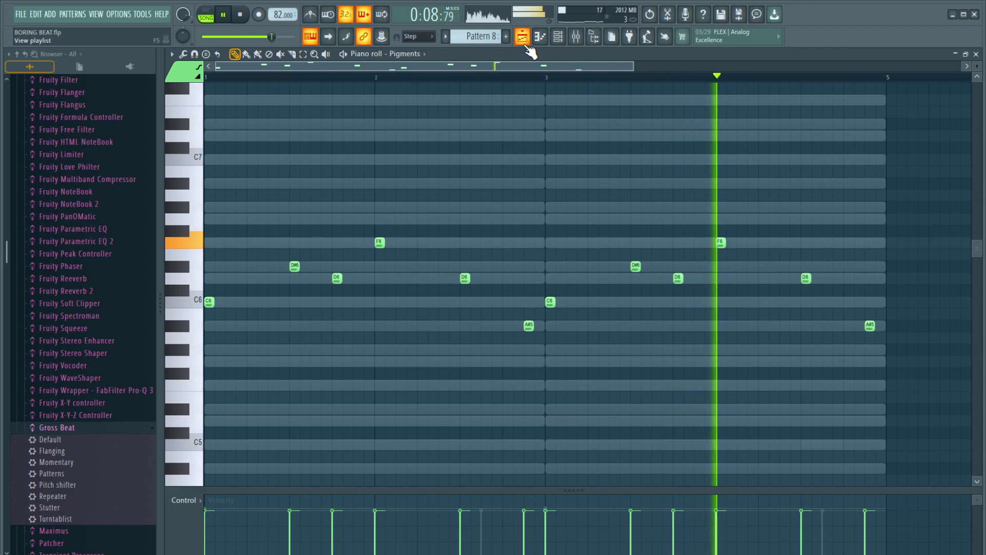
- Return to the playlist and unsolo the cassette loop and Pigments tracks so that all tracks play
key("F5")
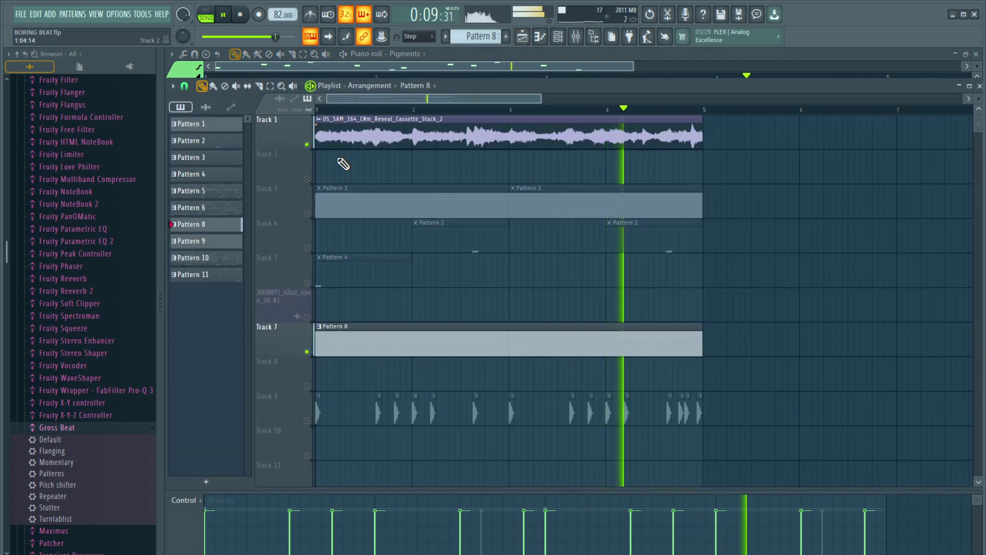
right_click(308, 145)
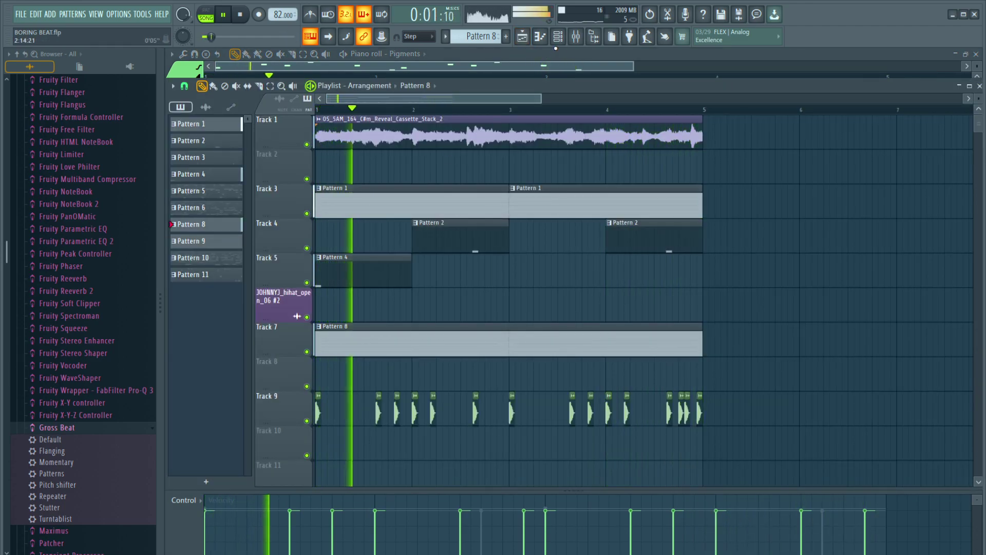
- Route Pigments to mixer insert 2 and adjust the middle dip of the Basic 8 time envelope in that insert's Gross Beat
key("F6")
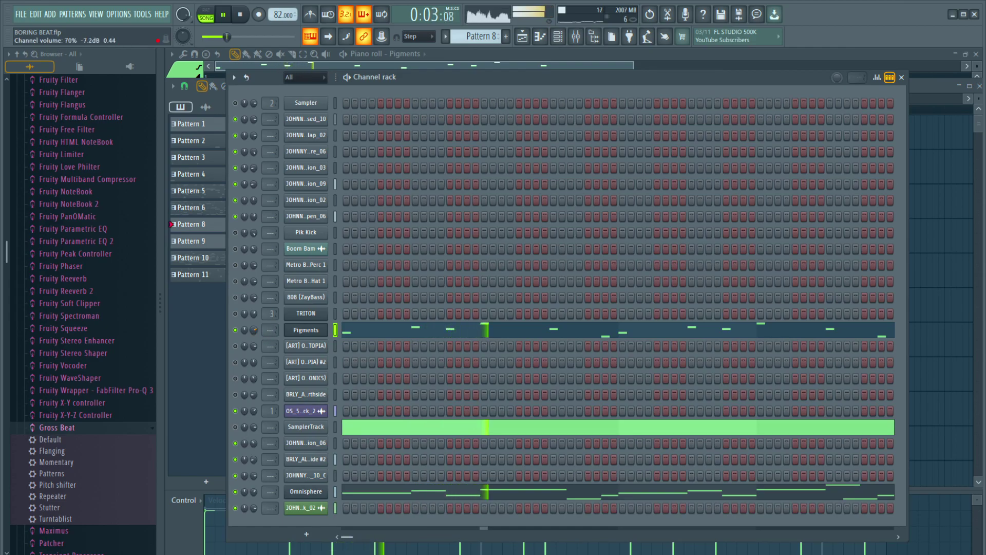
key("F9")
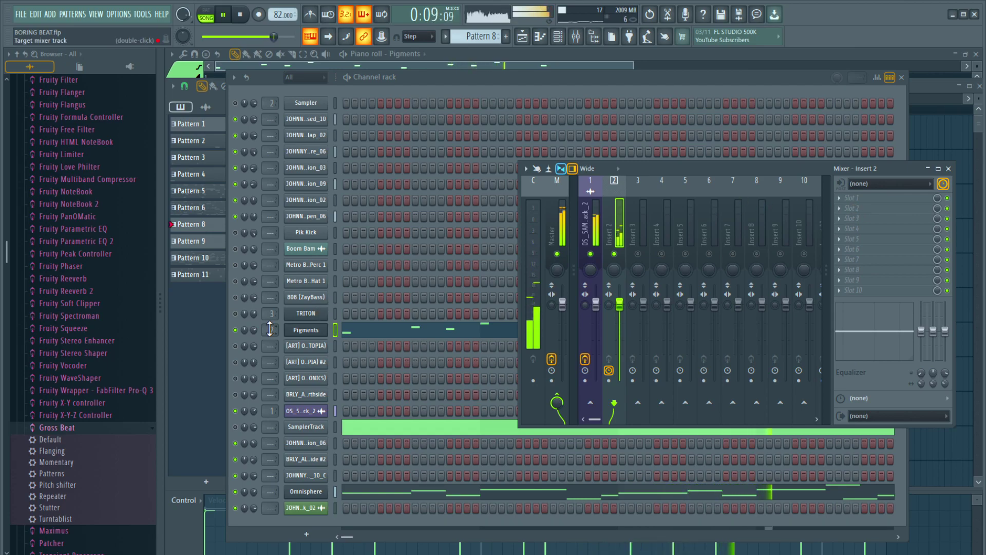
left_click(529, 43)
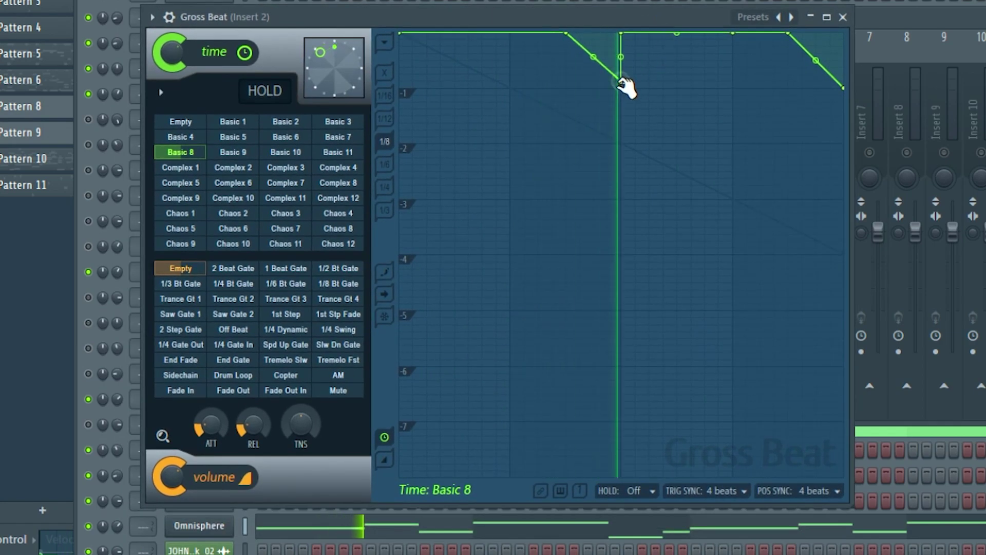
left_click_drag(621, 88, 622, 32)
left_click_drag(622, 81, 622, 88)
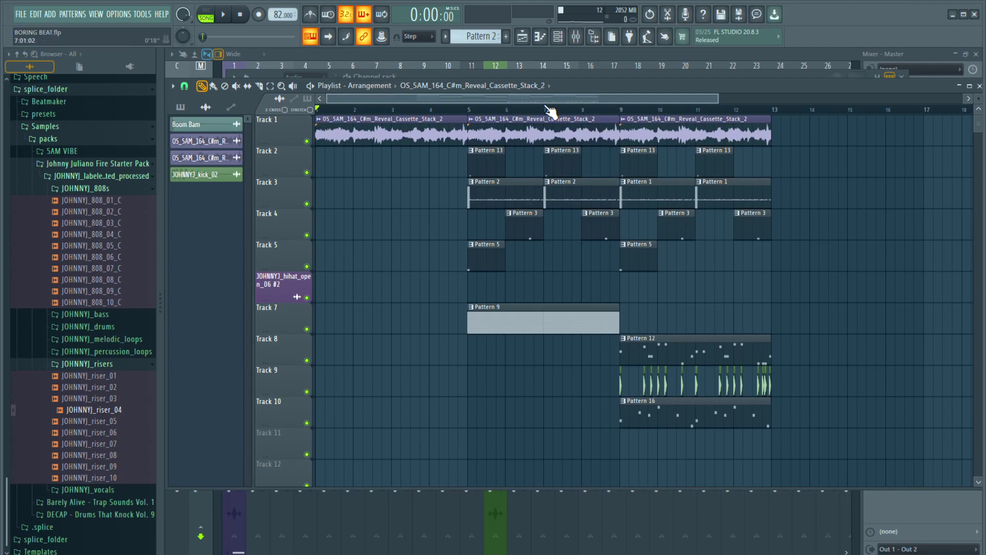
- Make the first OS_5AM cassette clip on track 1 unique and pitch it down 1200 cents in Stretch mode
left_click(353, 202)
double_click(372, 134)
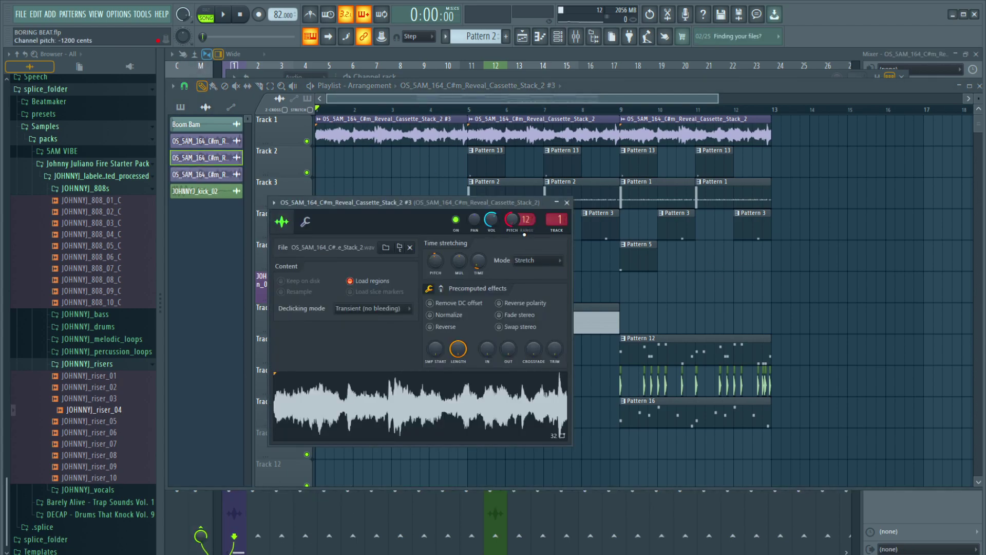
key("Escape")
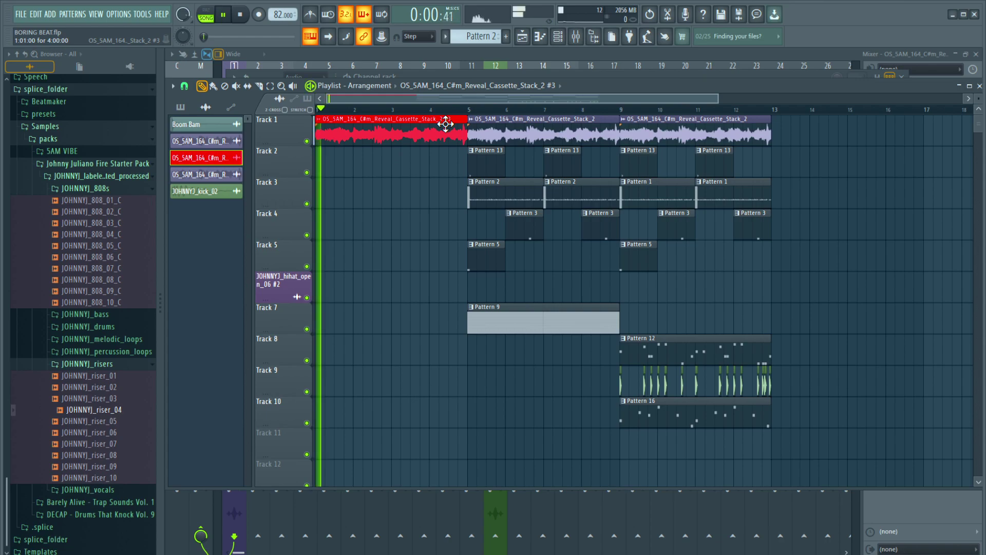
- Place JOHNNYJ_riser_04 on track 8 so that it ends at bar 5, and boost its gain to 9%
scroll(528, 97, "up", 3)
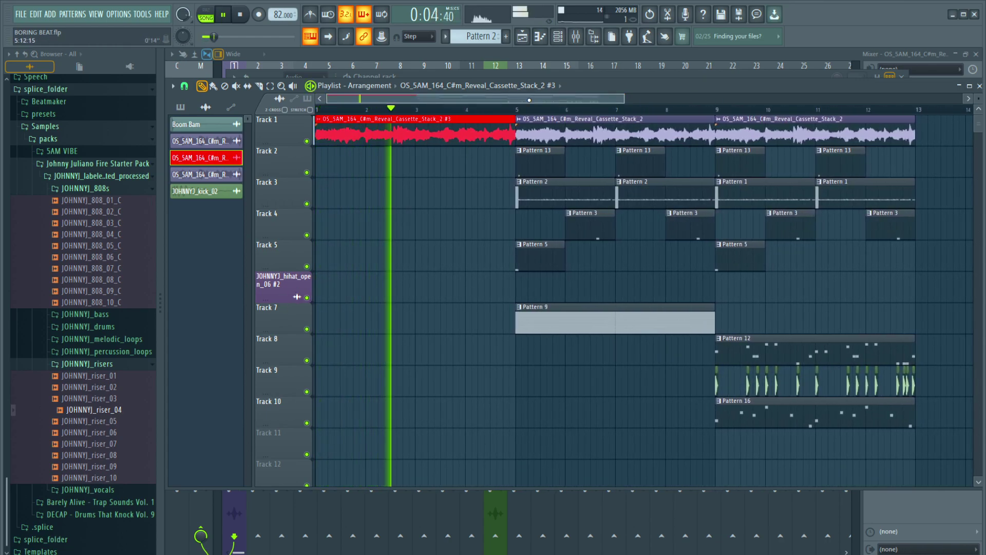
scroll(529, 100, "down", 3)
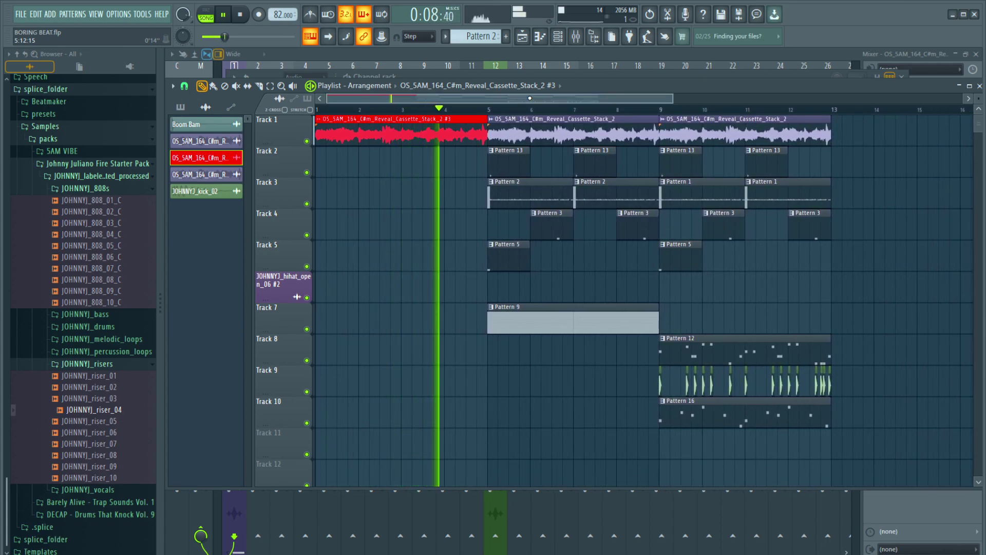
scroll(521, 98, "up", 2)
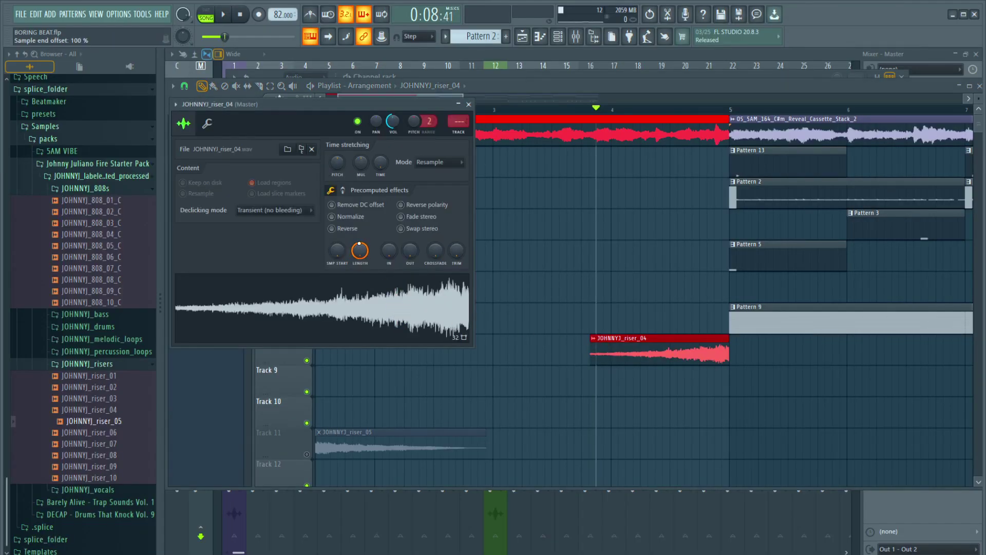
left_click_drag(338, 209, 338, 203)
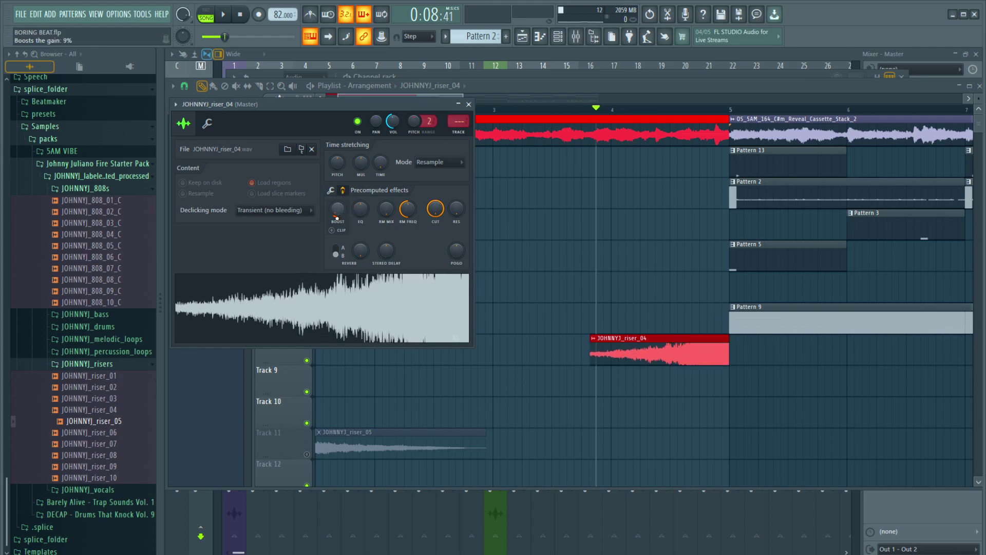